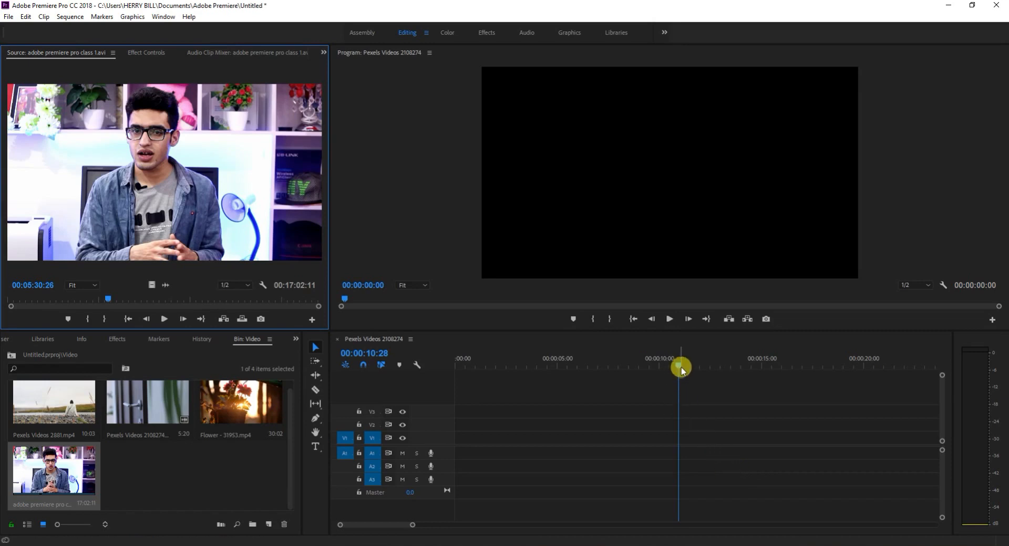
# Return the sequence playhead to the start, then open Pexels Videos 2881.mp4 in the Source monitor and play it from its beginning.
pyautogui.moveTo(680, 370); pyautogui.dragTo(381, 412)
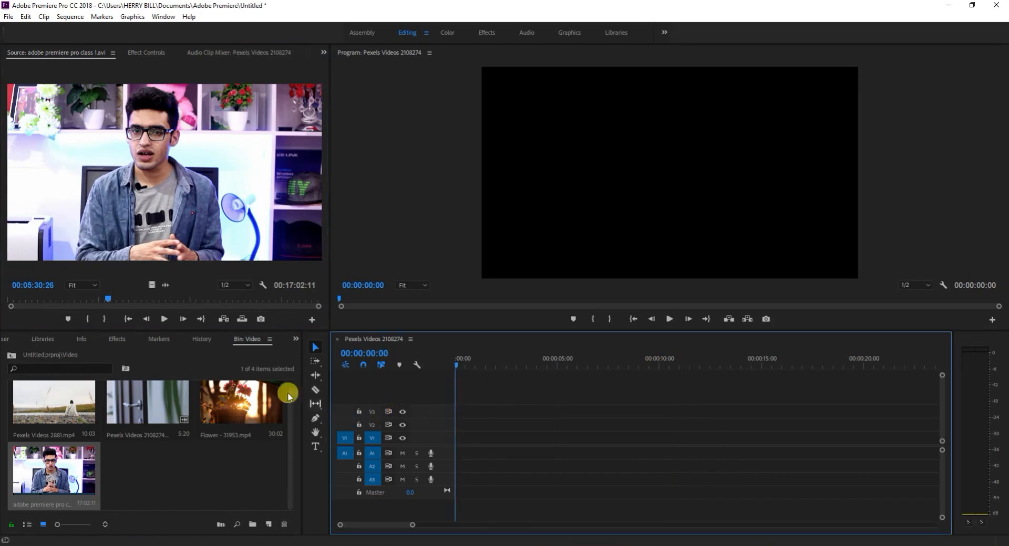
pyautogui.doubleClick(61, 411)
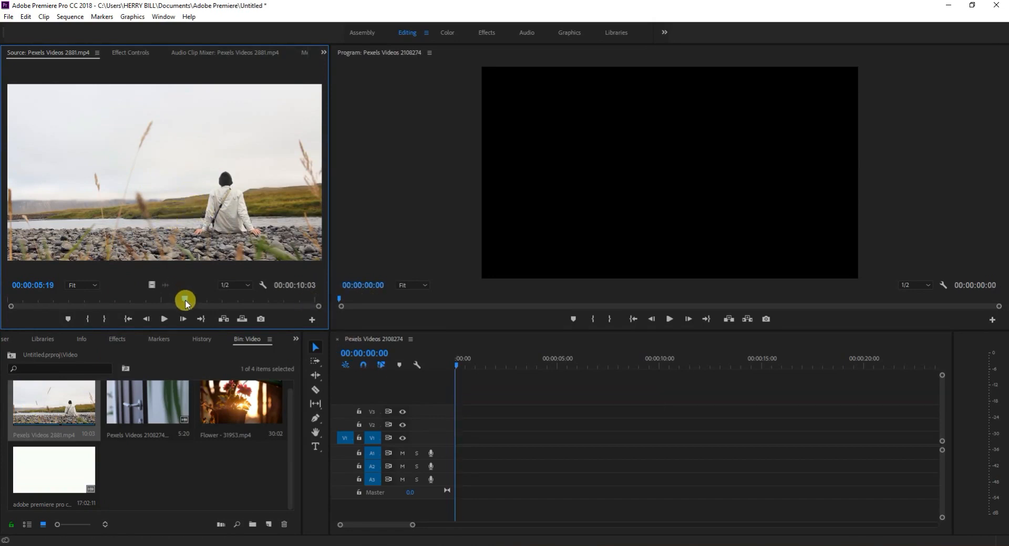
pyautogui.moveTo(186, 300); pyautogui.dragTo(46, 300)
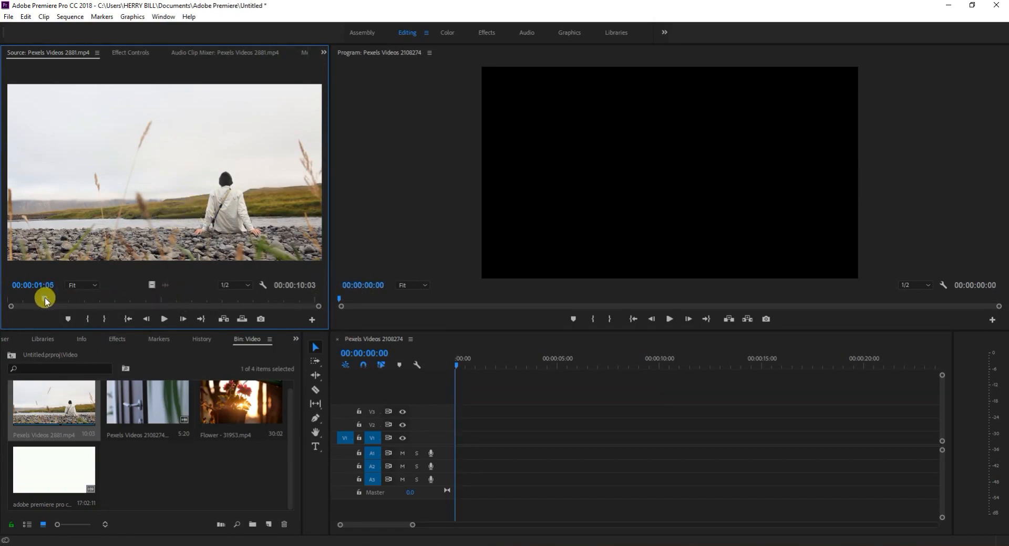
pyautogui.click(11, 298)
pyautogui.press('space')
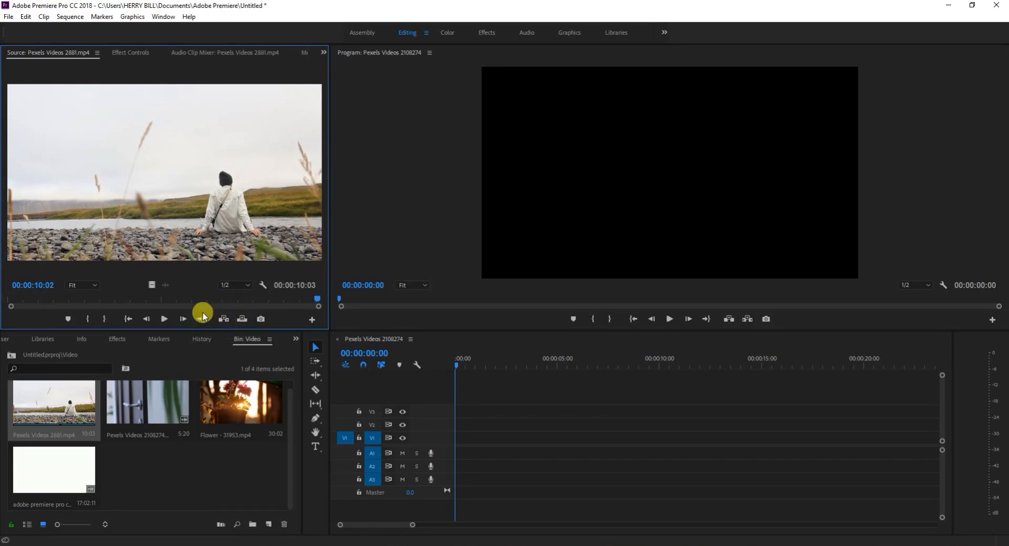
# Replay Pexels Videos 2881.mp4 in the Source monitor, stop at 00:00:01:12 and mark the In point there.
pyautogui.press('space')
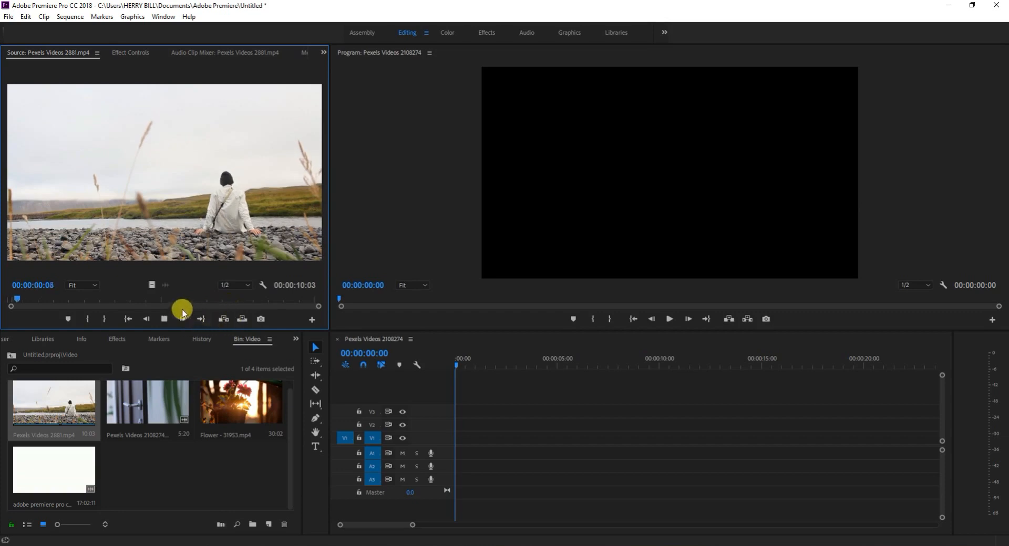
pyautogui.press('space')
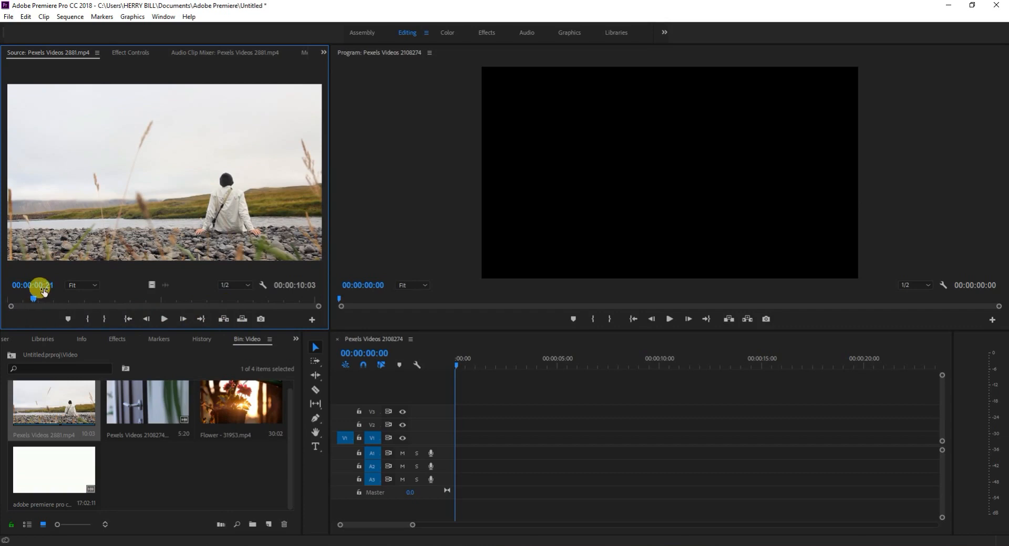
pyautogui.press('space')
pyautogui.press('space')
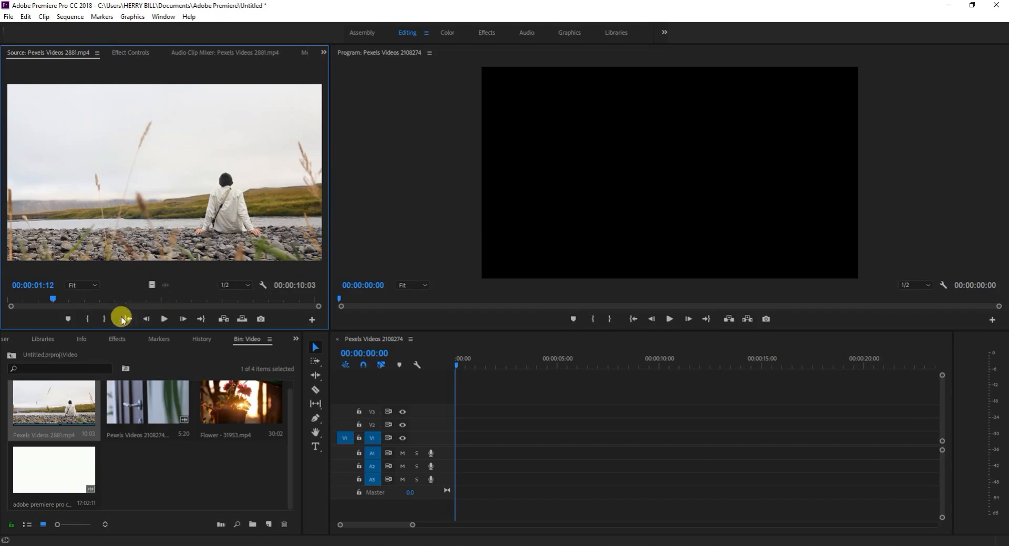
pyautogui.click(90, 319)
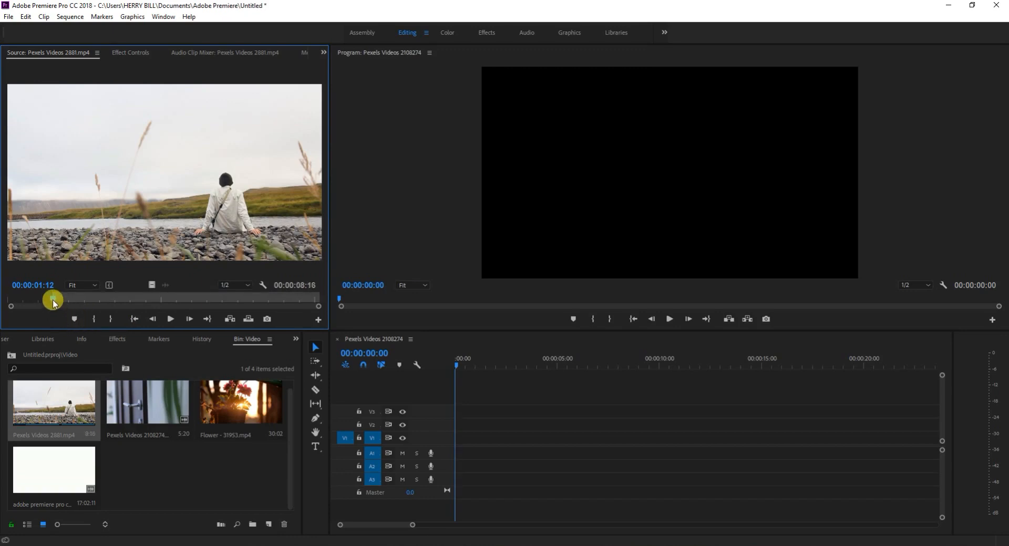
# Play the source clip on to 00:00:04:17 and mark the Out point there.
pyautogui.press('space')
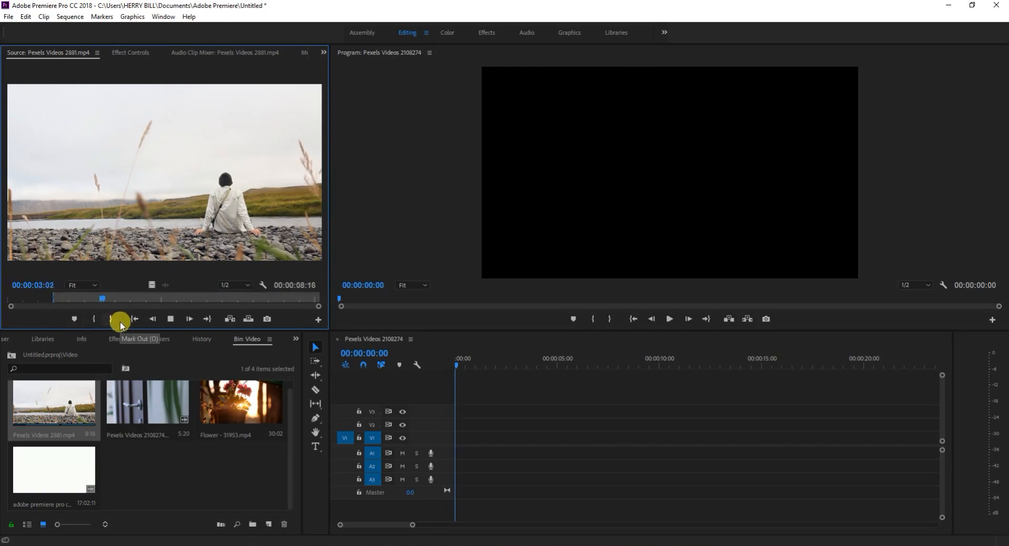
pyautogui.press('space')
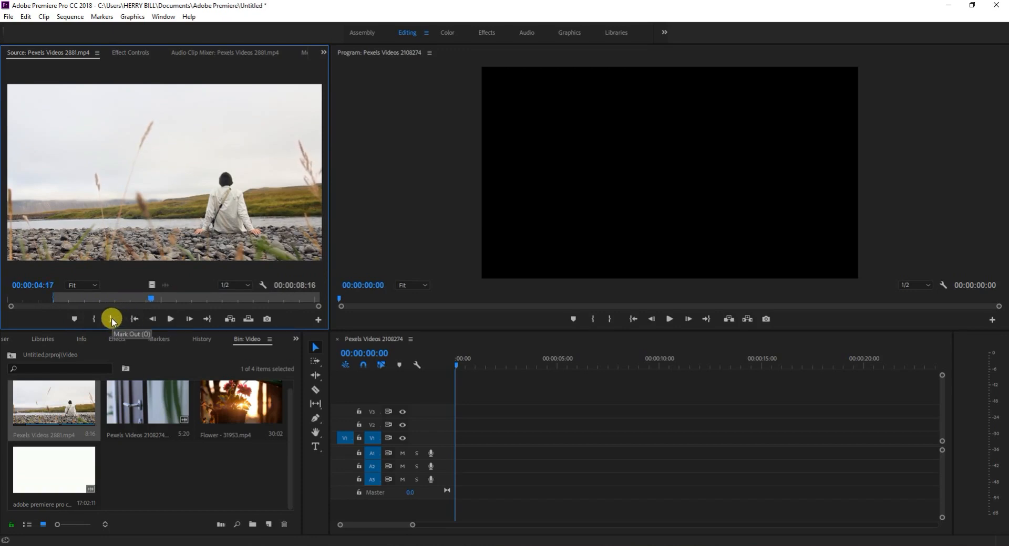
pyautogui.click(111, 318)
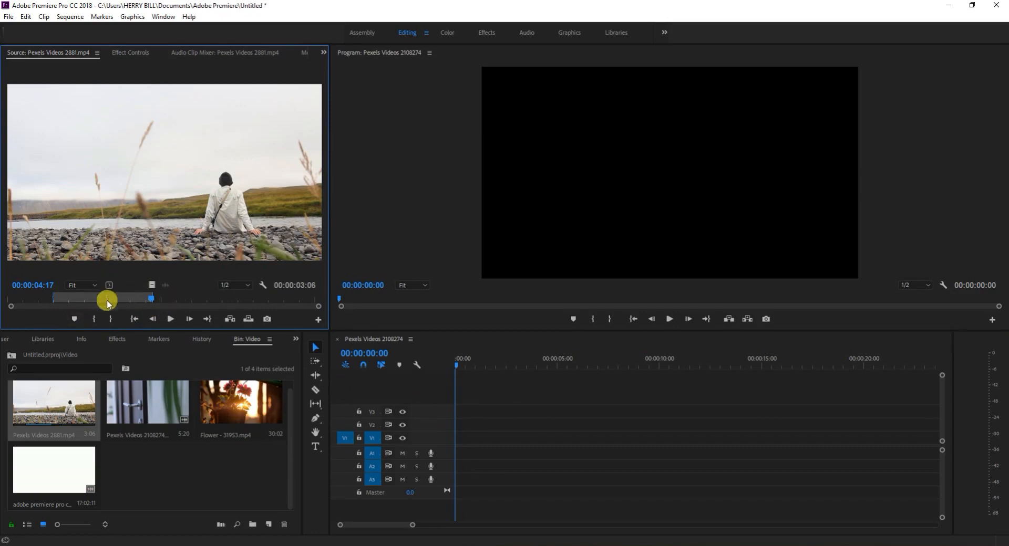
# Place the marked section at the start of track V1 and change the sequence settings to match the clip.
pyautogui.moveTo(118, 226); pyautogui.dragTo(461, 447)
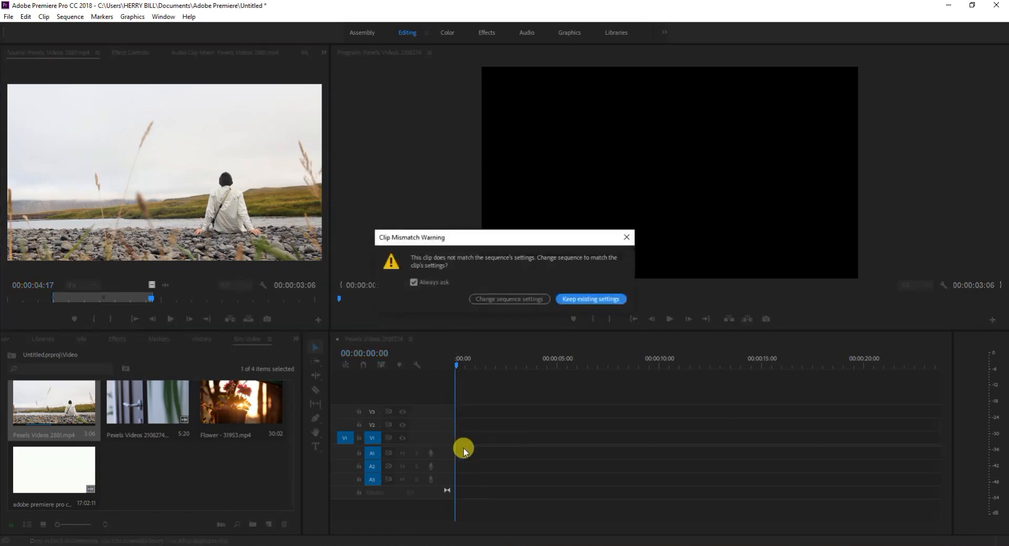
pyautogui.click(500, 301)
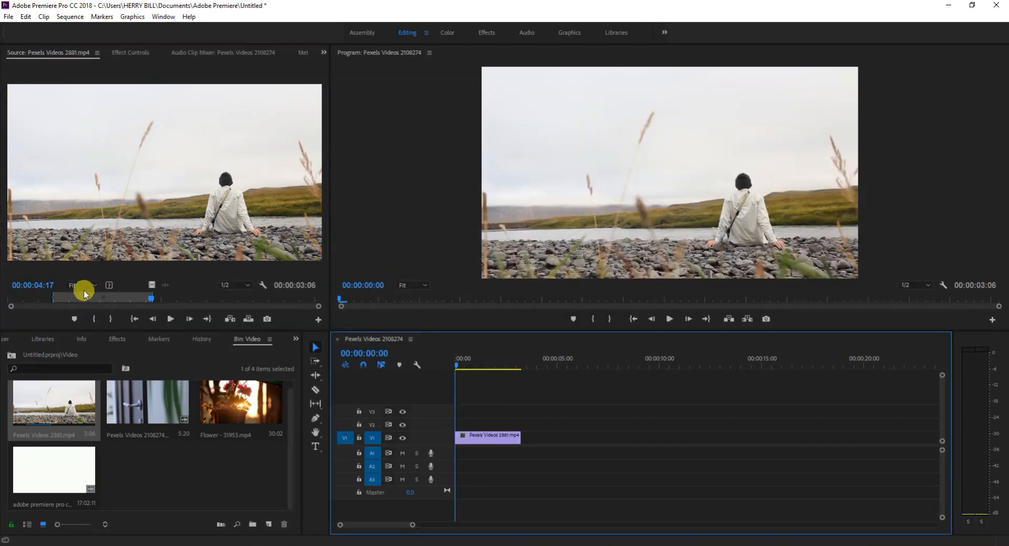
# Play the placed clip through in the sequence and return the playhead to the start.
pyautogui.press('space')
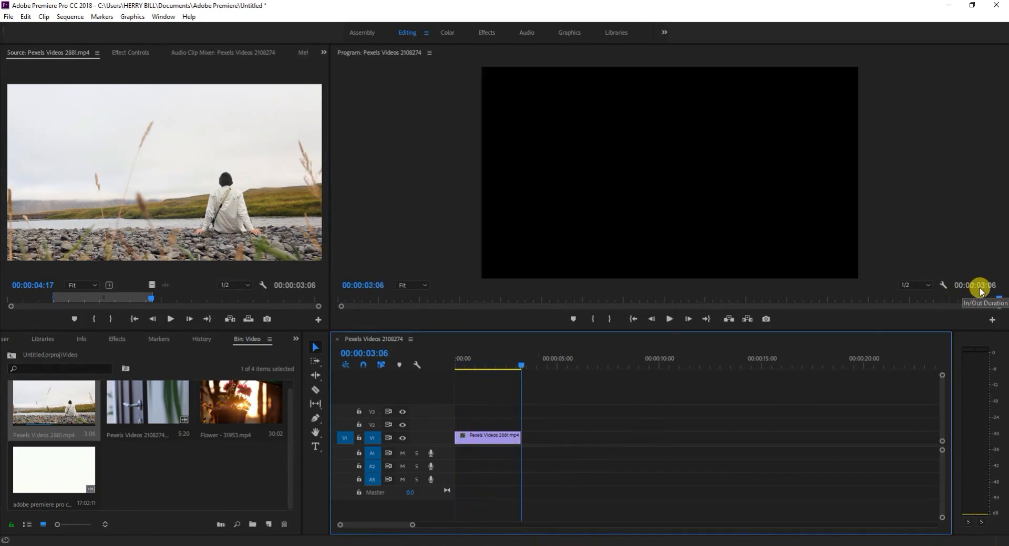
pyautogui.press('space')
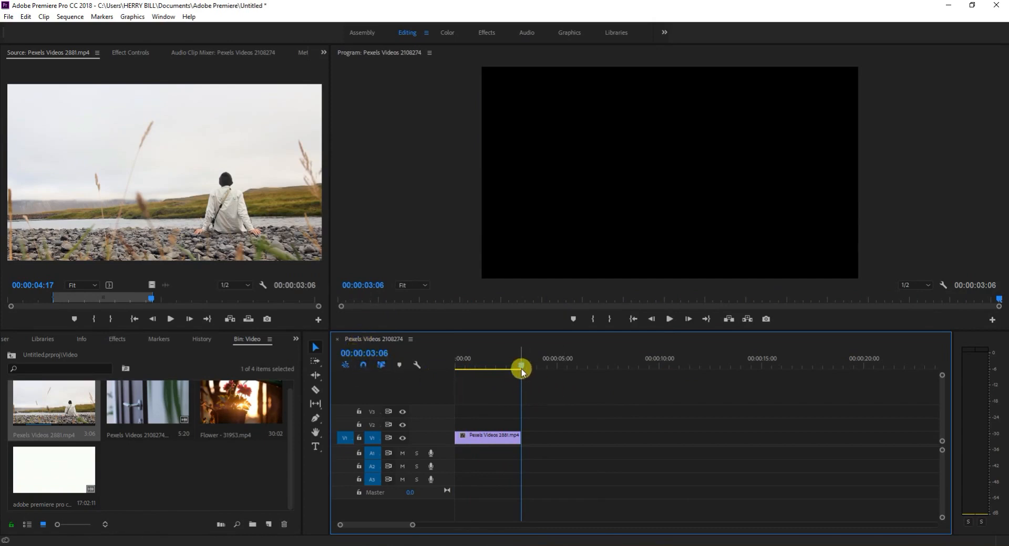
pyautogui.moveTo(521, 372); pyautogui.dragTo(419, 374)
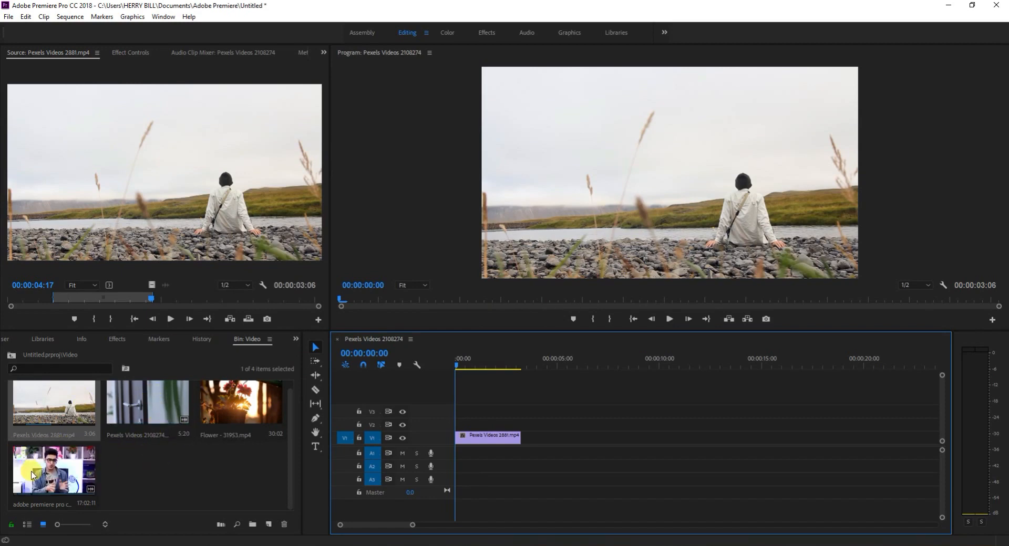
# Open adobe premiere pro class 1.avi in the Source monitor and mark the In point at 00:02:59:18.
pyautogui.doubleClick(32, 475)
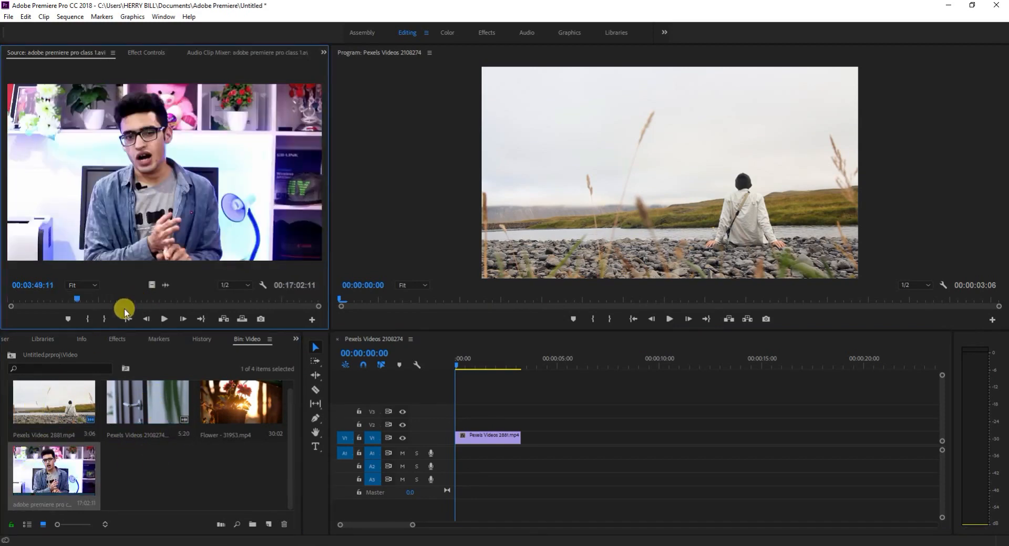
pyautogui.press('space')
pyautogui.press('space')
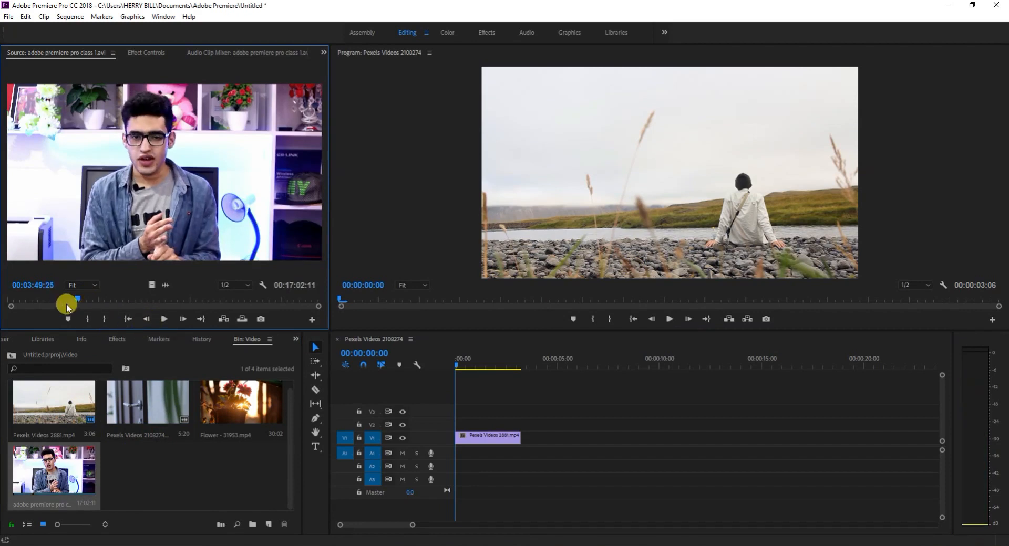
pyautogui.moveTo(77, 300)
pyautogui.mouseDown()
pyautogui.moveTo(30, 300)
pyautogui.moveTo(76, 300)
pyautogui.moveTo(62, 298)
pyautogui.mouseUp()
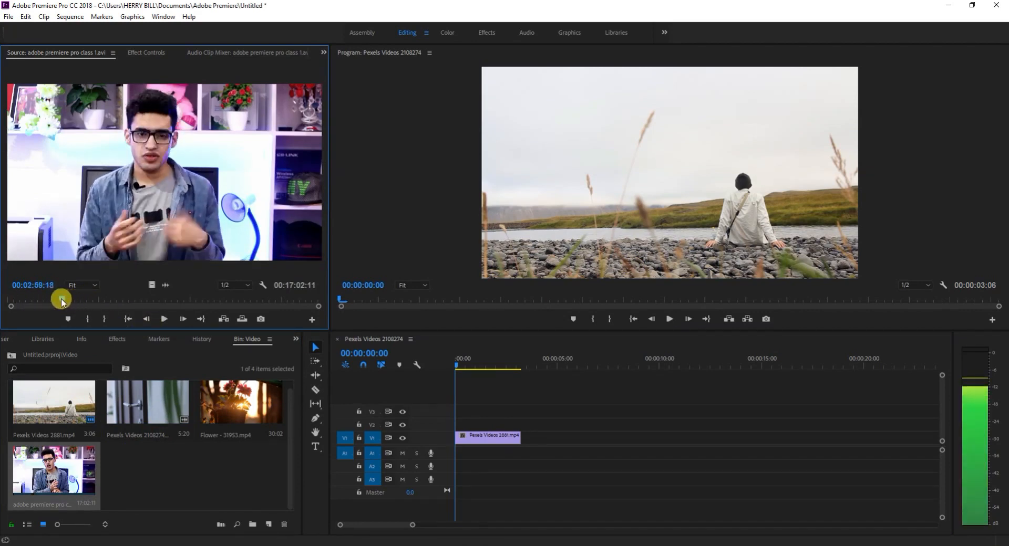
pyautogui.click(88, 321)
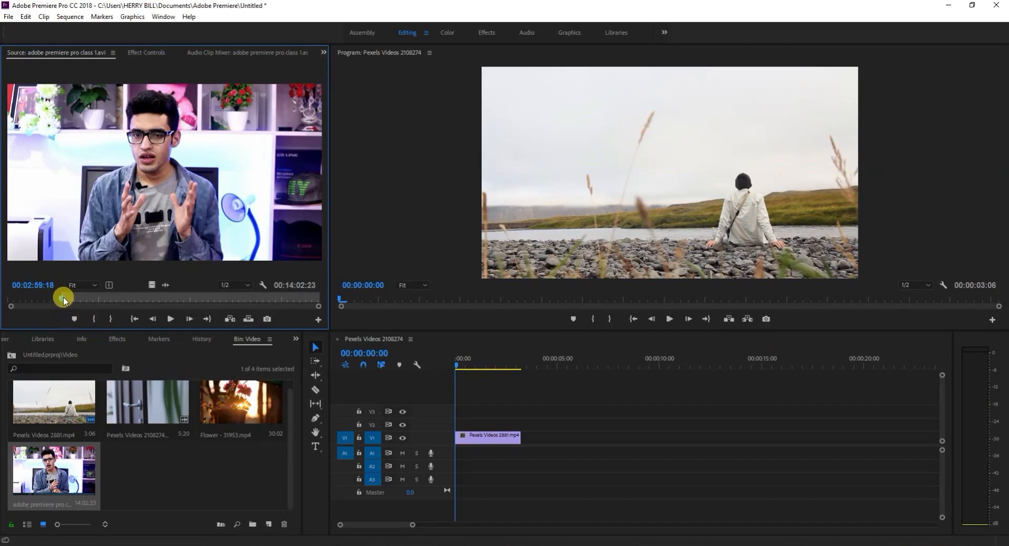
# Mark the Out point at 00:06:06:04 and place only the section's video on V1 directly after the first clip.
pyautogui.moveTo(64, 300); pyautogui.dragTo(121, 299)
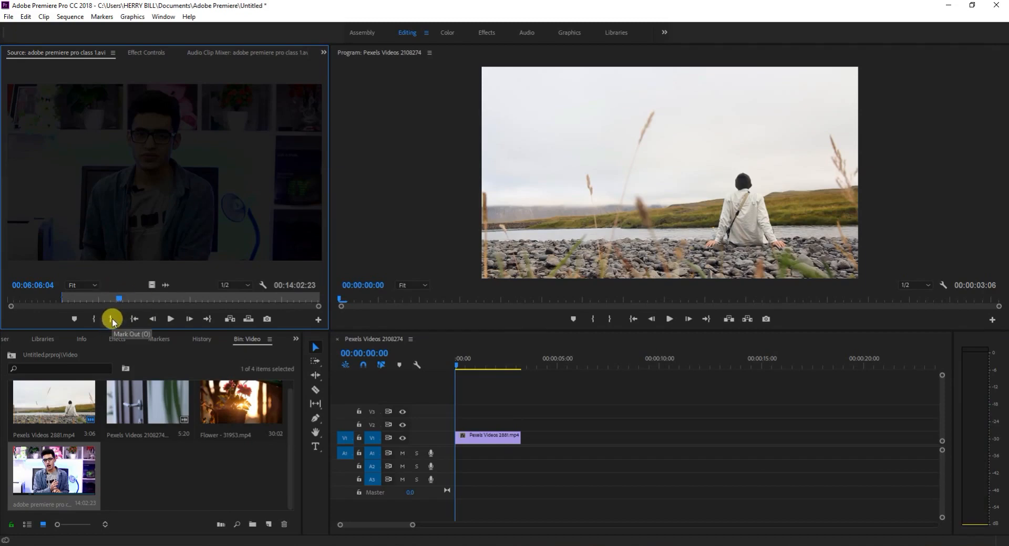
pyautogui.click(112, 318)
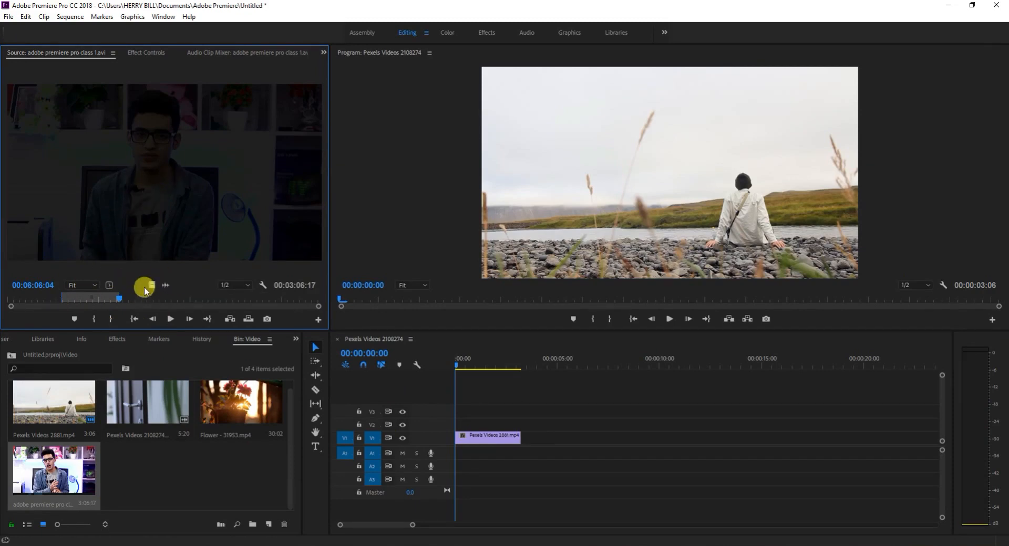
pyautogui.moveTo(148, 285); pyautogui.dragTo(517, 435)
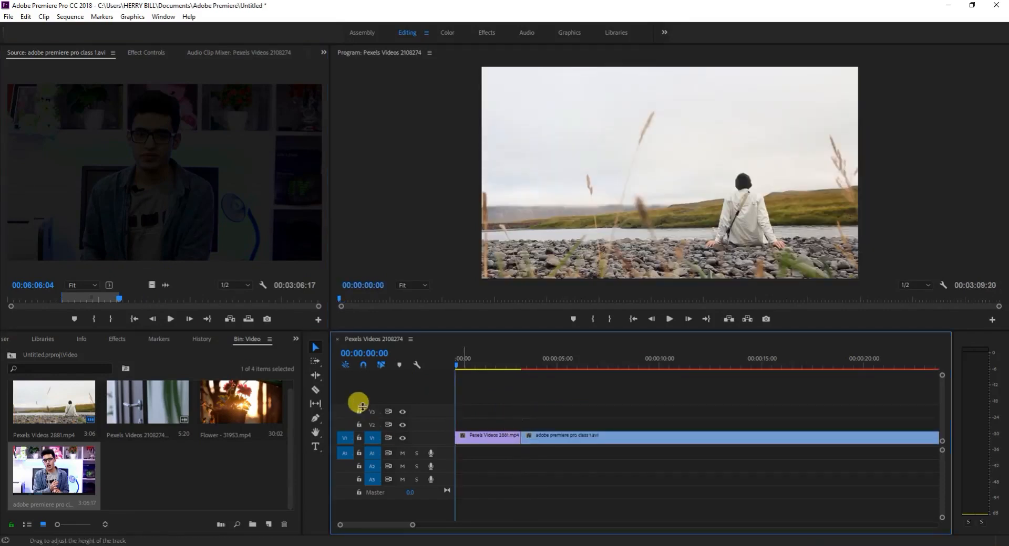
# Play the sequence from the start and examine the extent of both clips on the timeline at different zoom levels.
pyautogui.press('space')
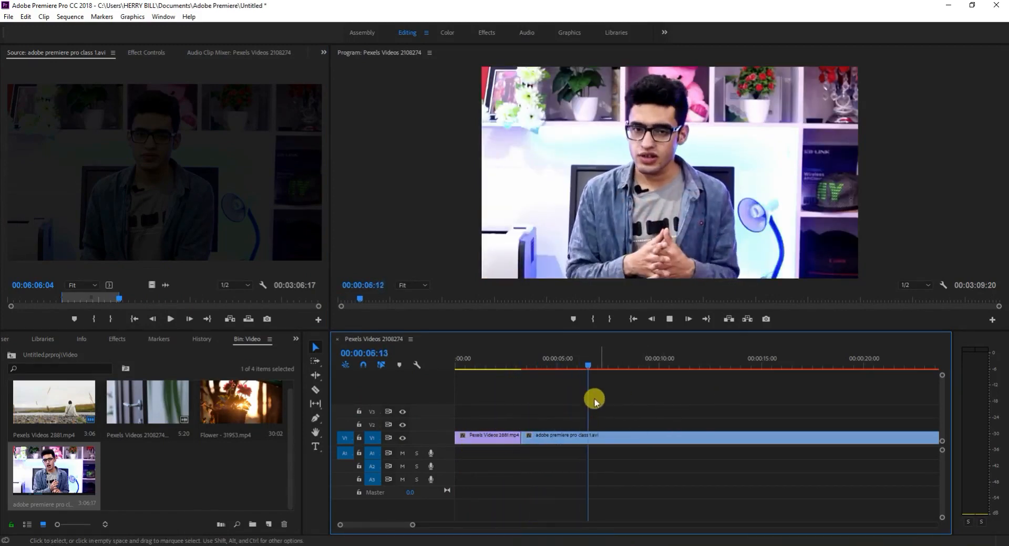
pyautogui.press('-')
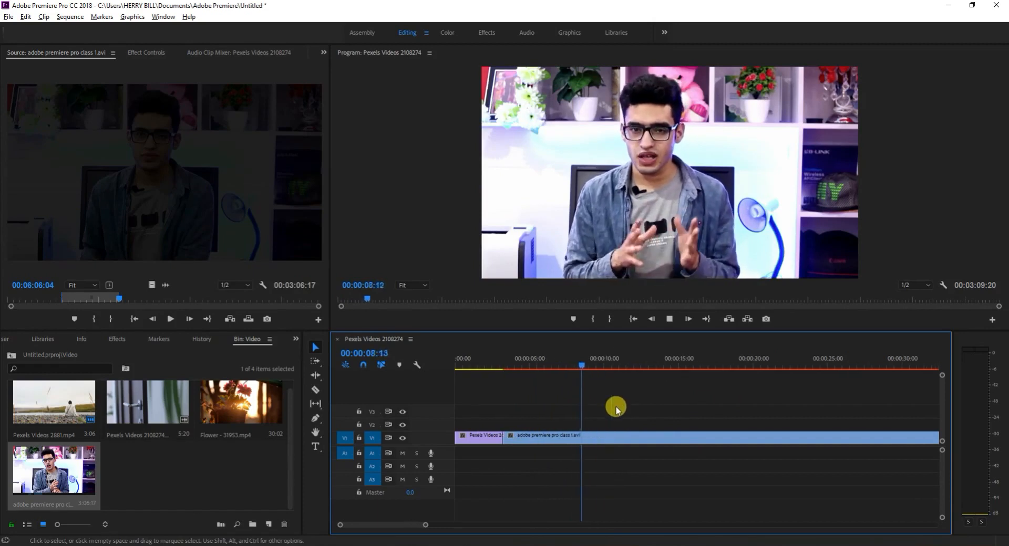
pyautogui.press('-')
pyautogui.press('-')
pyautogui.press('-')
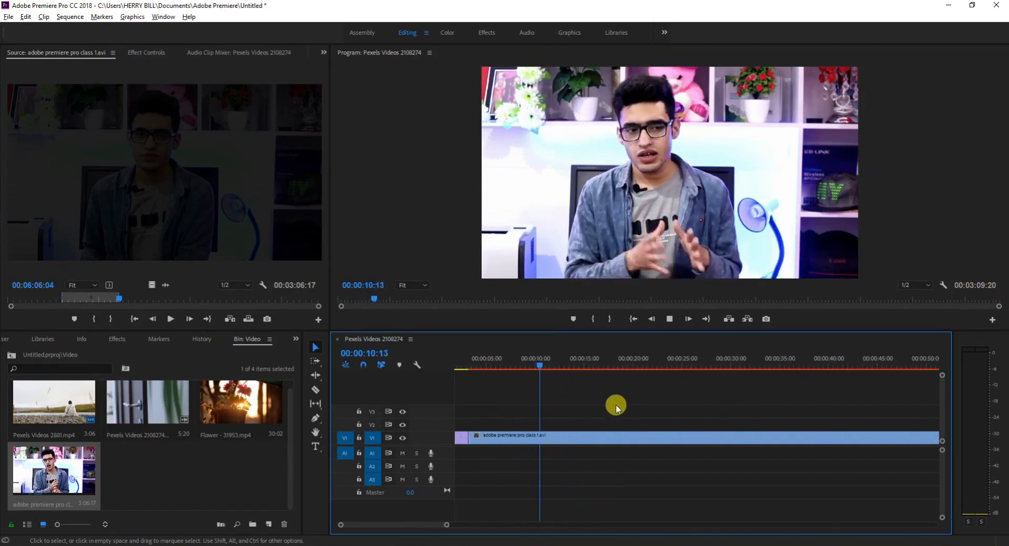
pyautogui.press('-')
pyautogui.press('-')
pyautogui.press('-')
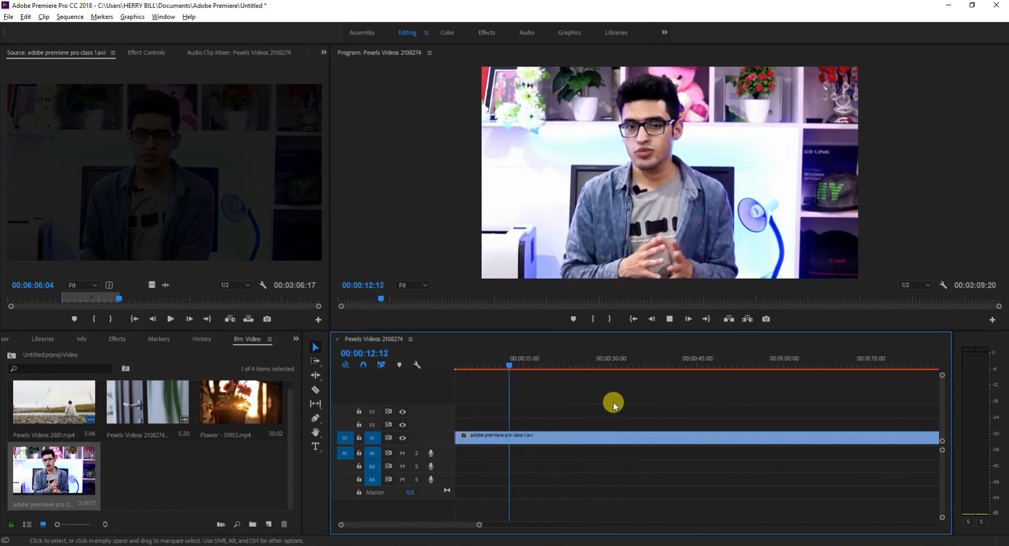
pyautogui.press('-')
pyautogui.press('-')
pyautogui.press('-')
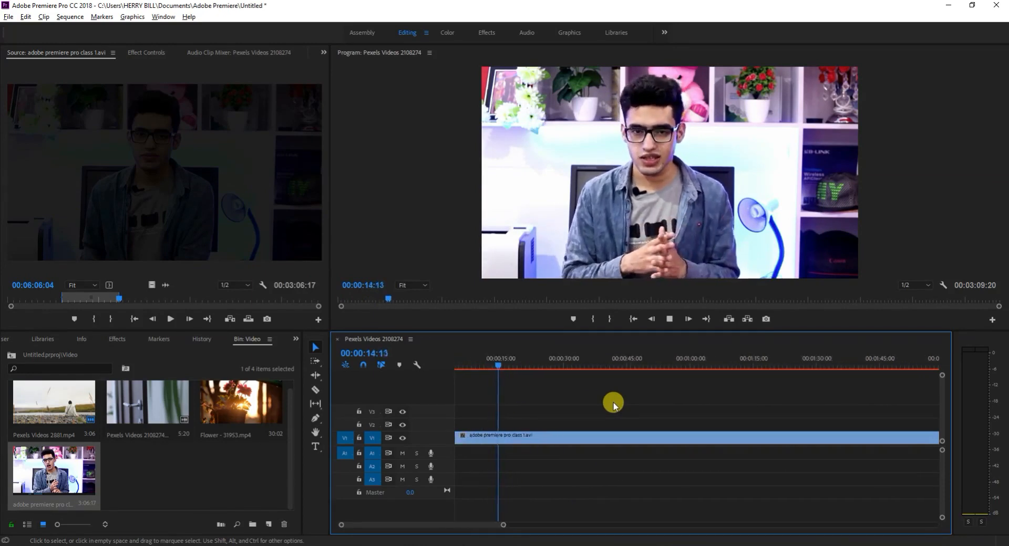
pyautogui.press('-')
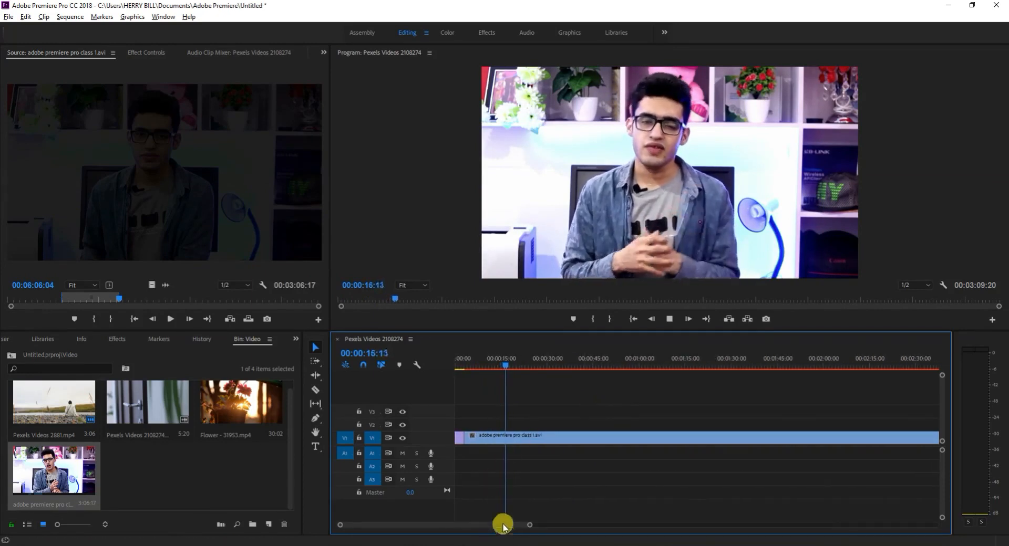
pyautogui.moveTo(527, 522); pyautogui.dragTo(367, 523)
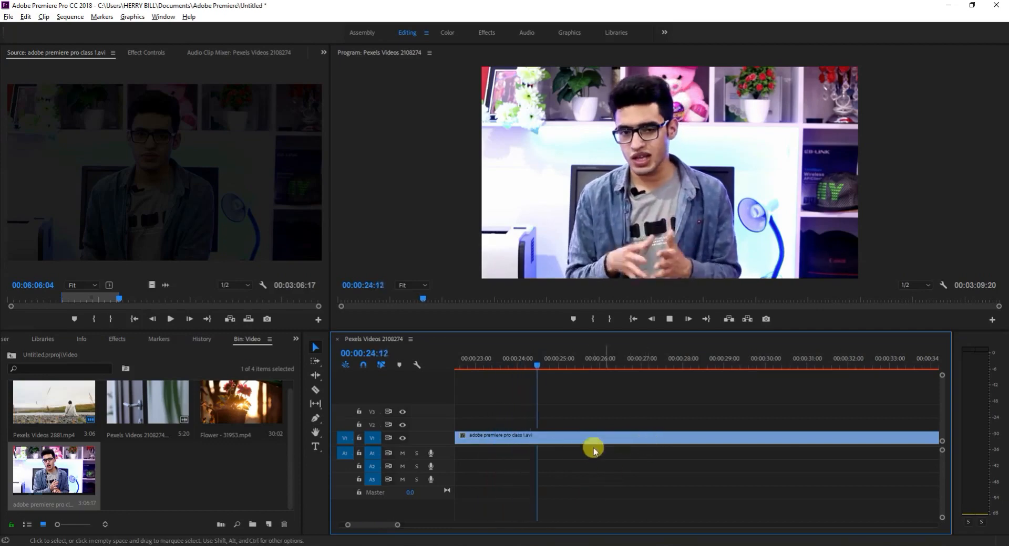
pyautogui.press('space')
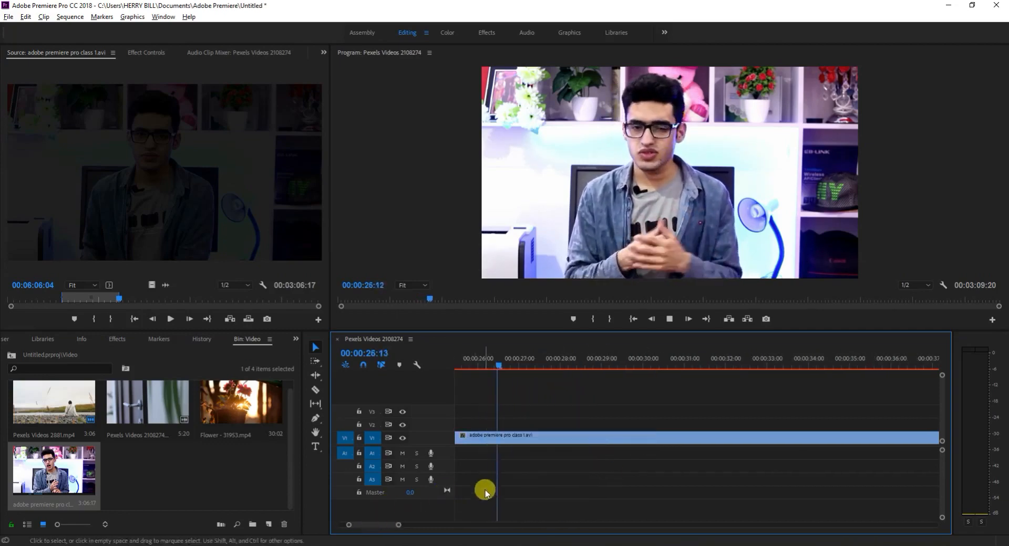
# Replay the sequence from the start, check the cut between the two clips and examine the end of the second clip.
pyautogui.moveTo(469, 370); pyautogui.dragTo(386, 423)
pyautogui.moveTo(391, 526); pyautogui.dragTo(361, 526)
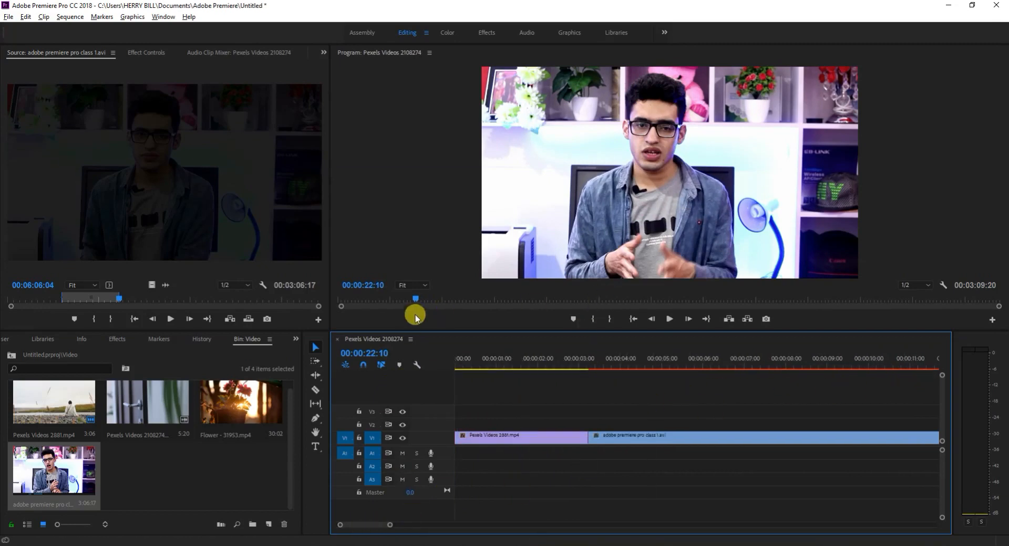
pyautogui.click(404, 300)
pyautogui.moveTo(405, 301); pyautogui.dragTo(341, 309)
pyautogui.press('space')
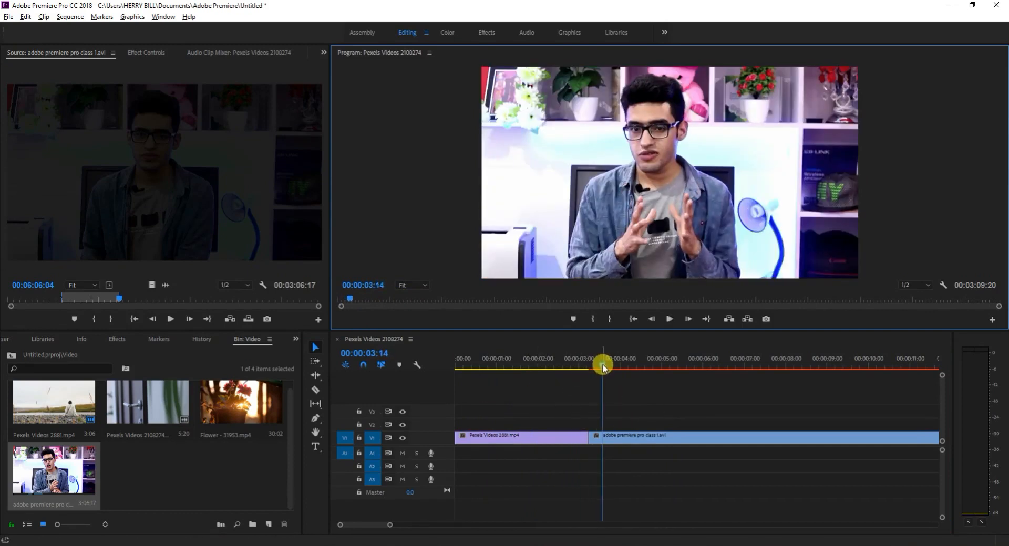
pyautogui.moveTo(603, 368); pyautogui.dragTo(775, 386)
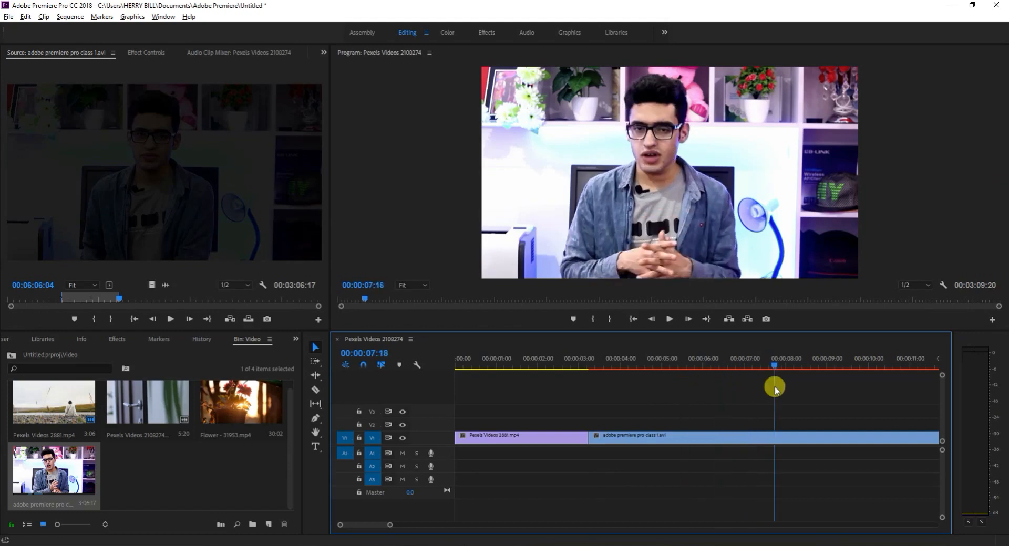
pyautogui.moveTo(367, 524); pyautogui.dragTo(443, 540)
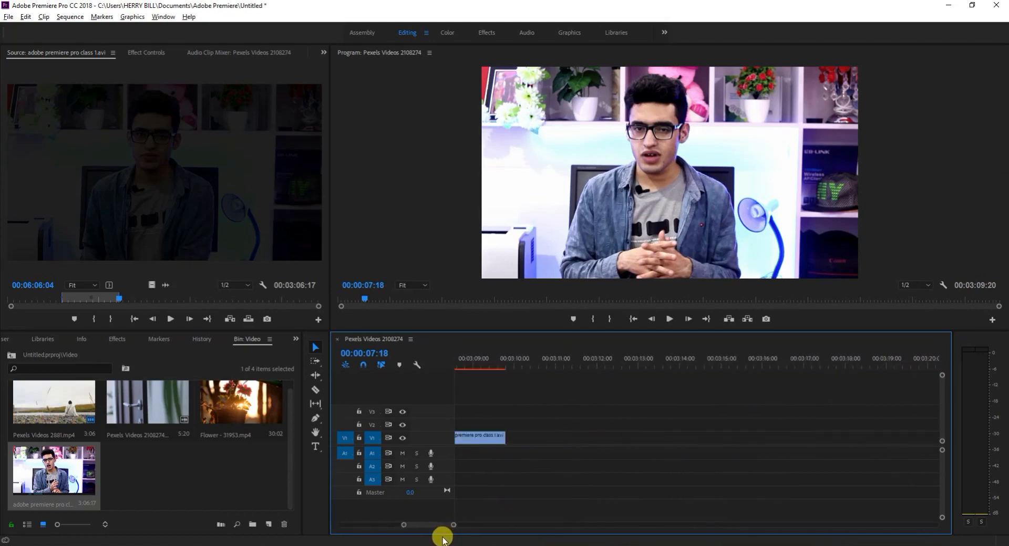
# Open Pexels Videos 2108274.mp4 from the Video bin in the Source monitor.
pyautogui.click(223, 420)
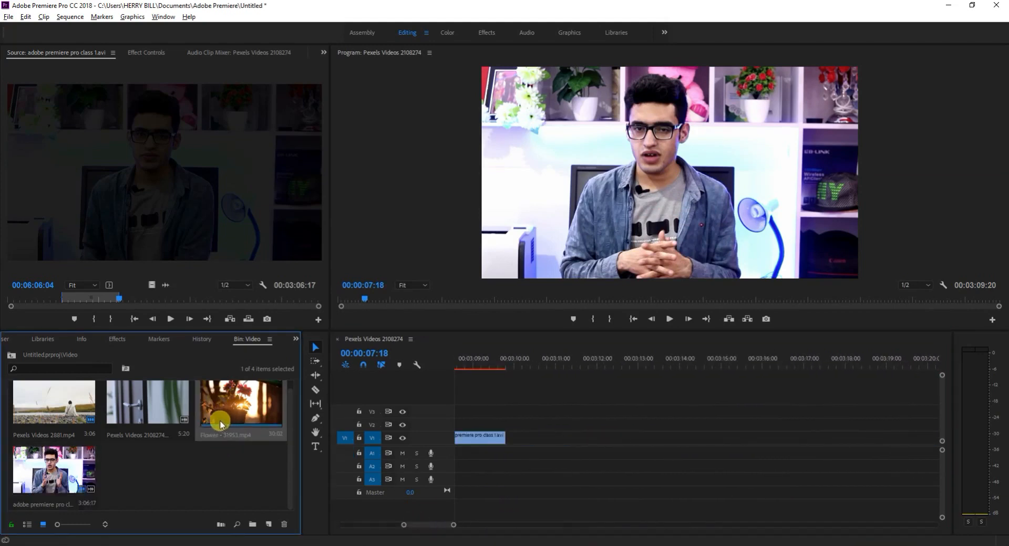
pyautogui.click(161, 417)
pyautogui.doubleClick(168, 411)
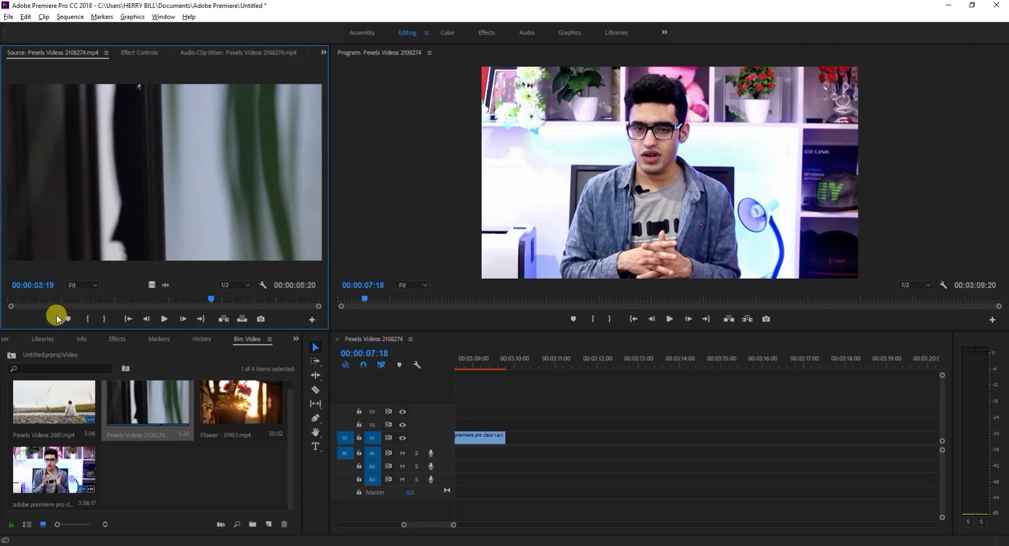
pyautogui.click(88, 319)
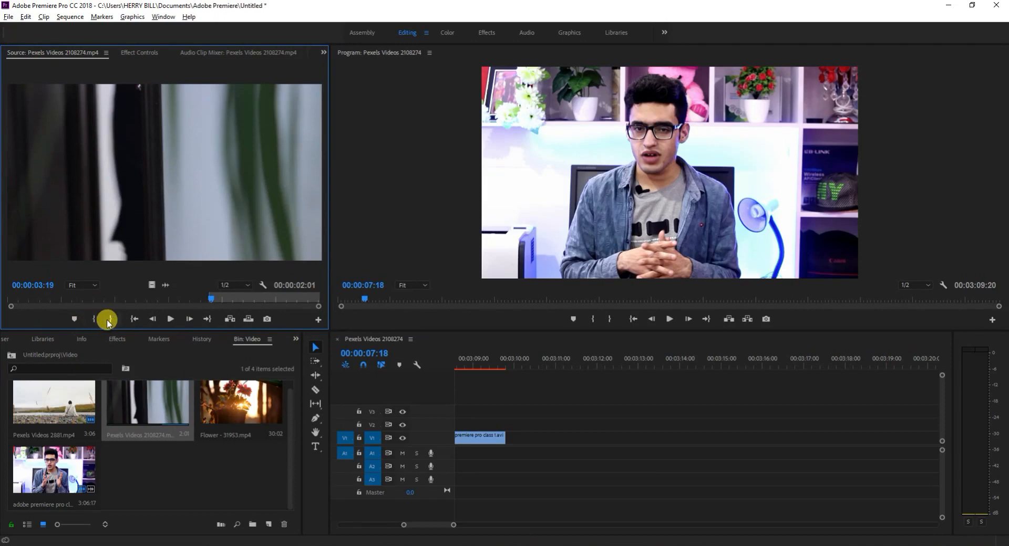
pyautogui.press('space')
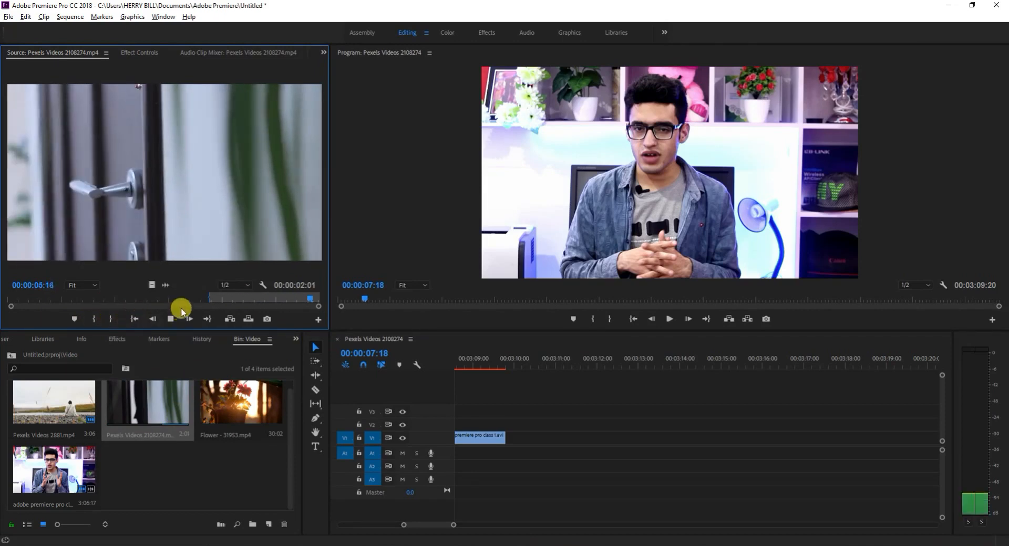
pyautogui.hotkey('ctrl', 'z')
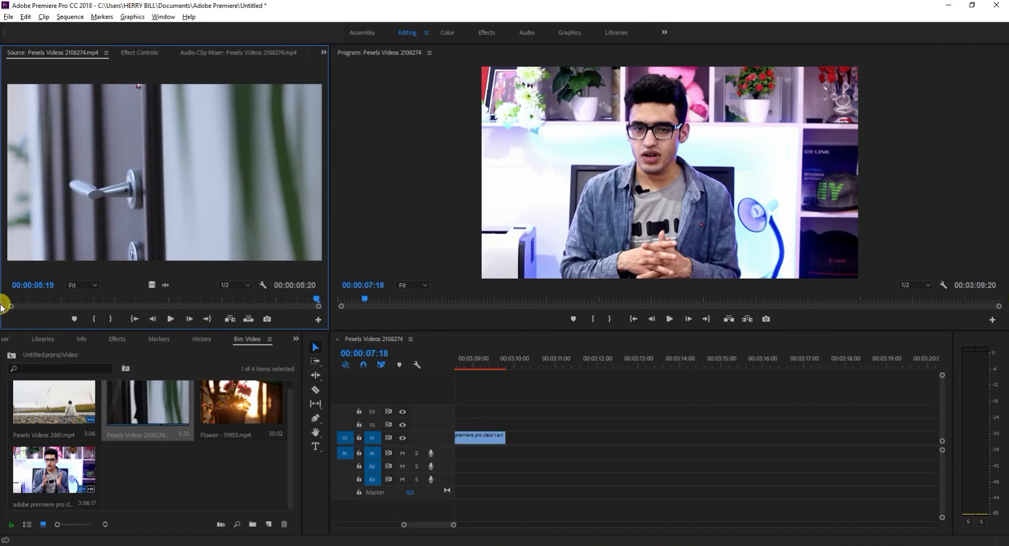
# Mark the In point of the door clip at its very start, 00:00:00:00.
pyautogui.press('space')
pyautogui.press('space')
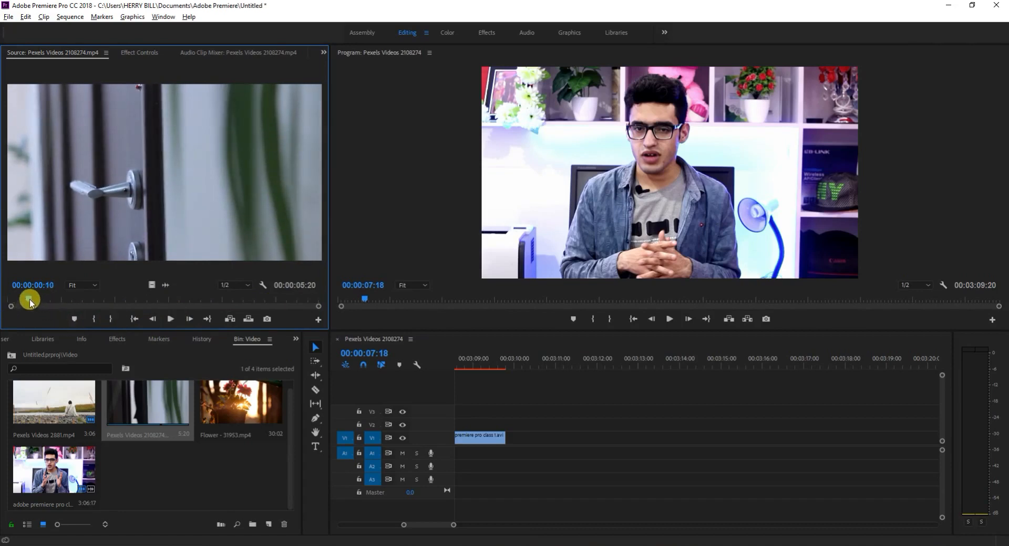
pyautogui.moveTo(26, 300); pyautogui.dragTo(10, 303)
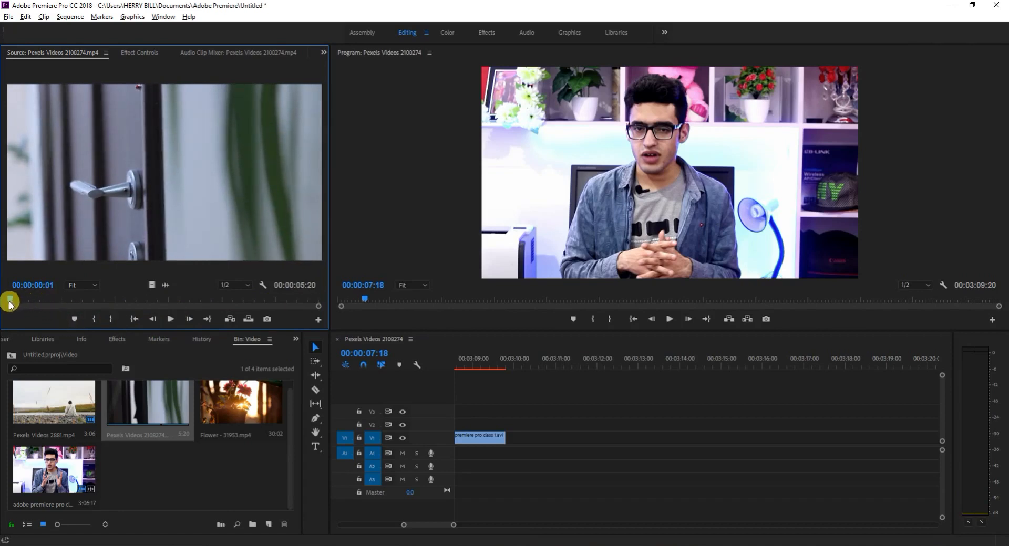
pyautogui.click(93, 320)
# Mark the Out point at 00:00:02:15 and place only the section's video on V1 directly after the second clip.
pyautogui.press('space')
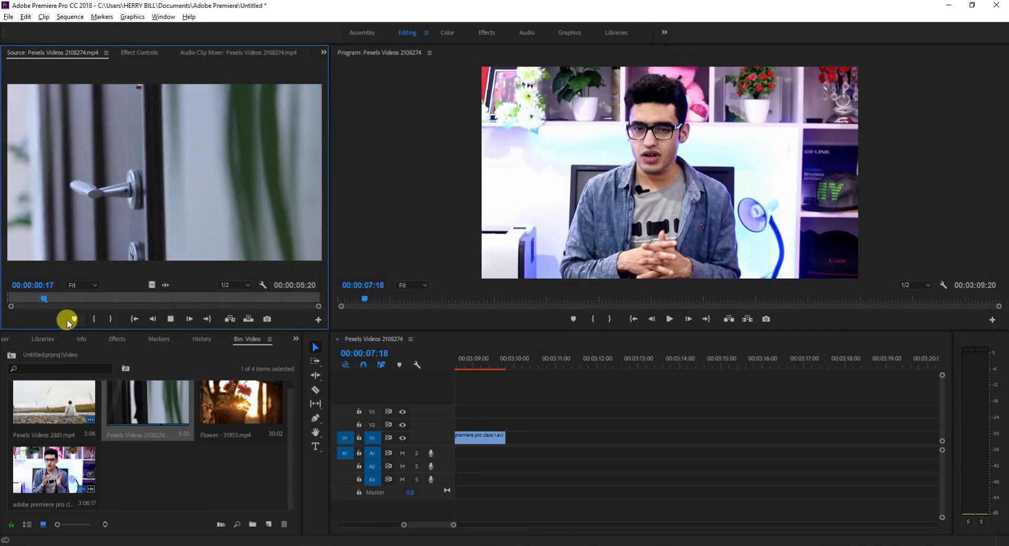
pyautogui.press('space')
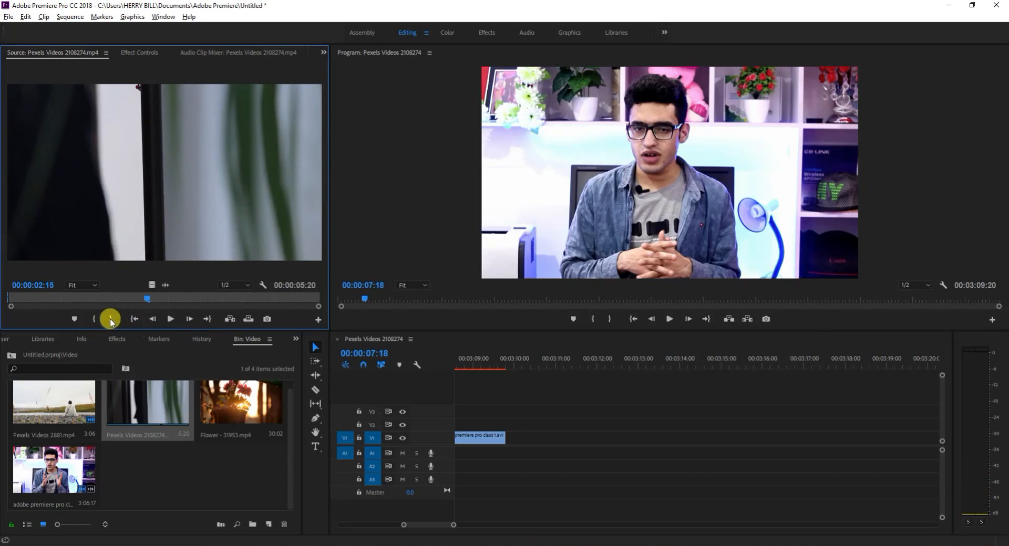
pyautogui.click(109, 318)
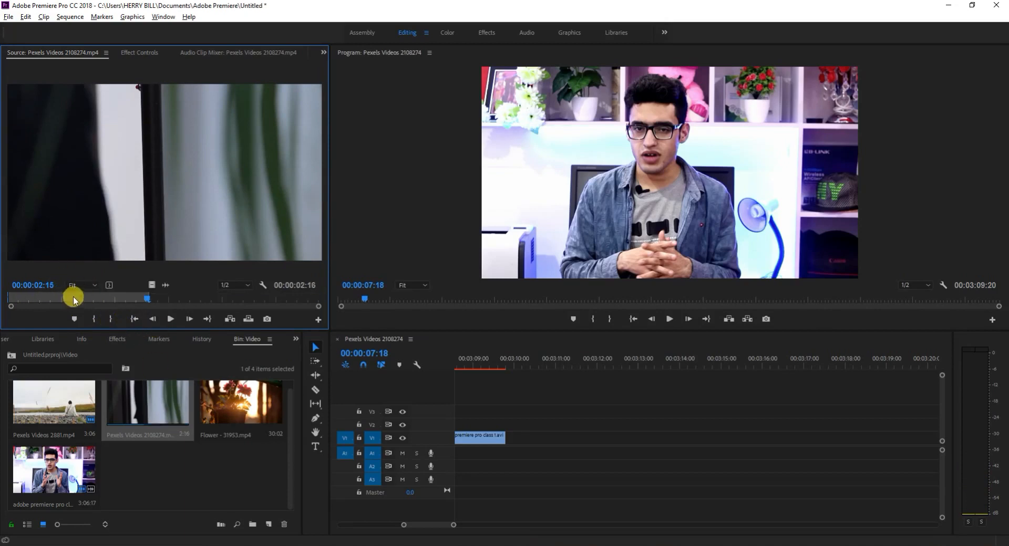
pyautogui.moveTo(152, 284); pyautogui.dragTo(512, 436)
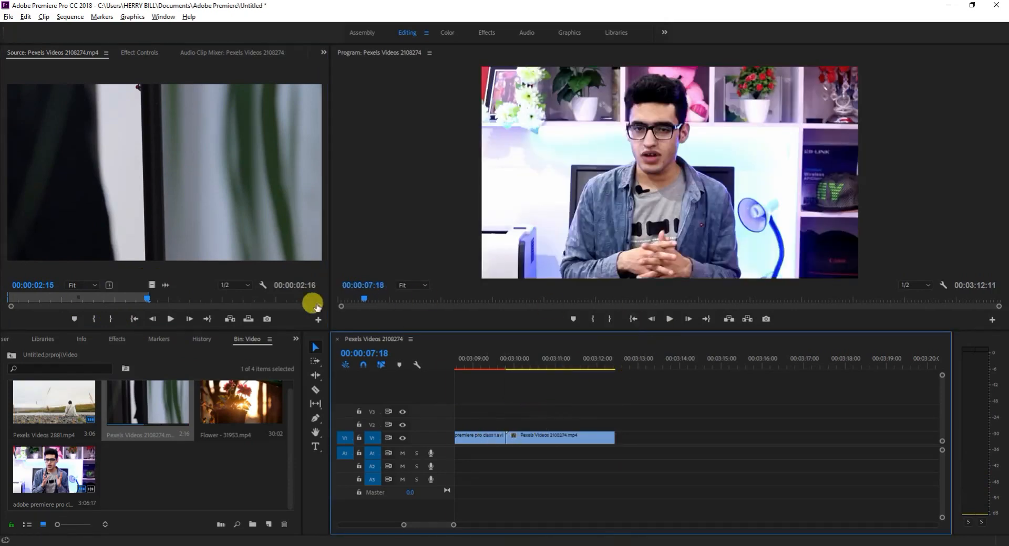
# Play the sequence from the start, examine all three clips on the timeline and check the cut into the third clip.
pyautogui.moveTo(362, 302); pyautogui.dragTo(303, 306)
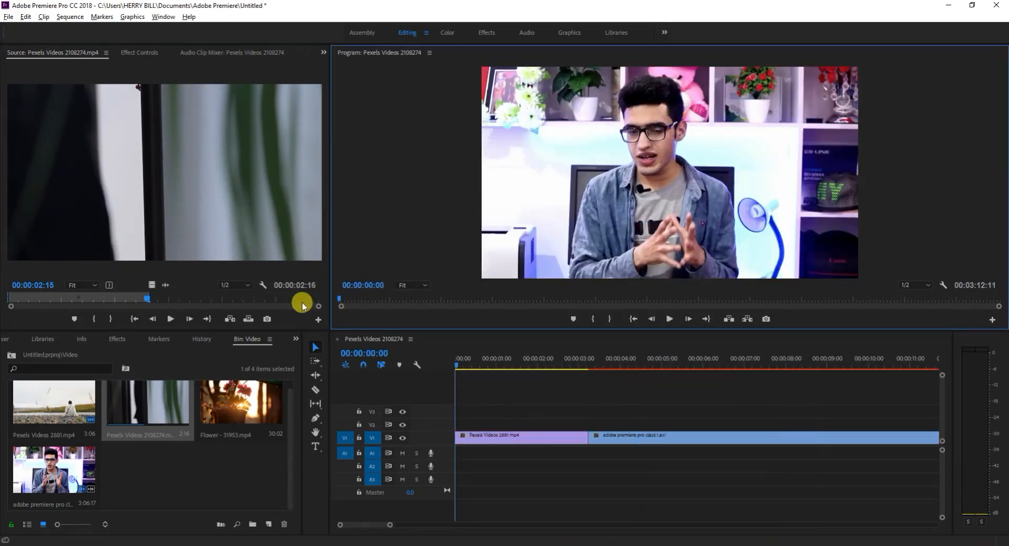
pyautogui.press('space')
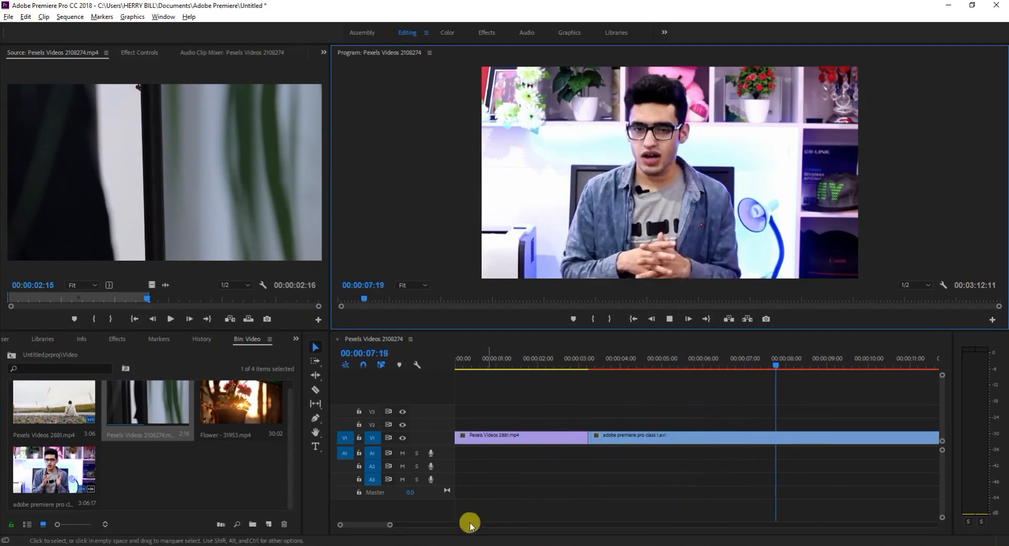
pyautogui.moveTo(389, 525); pyautogui.dragTo(605, 521)
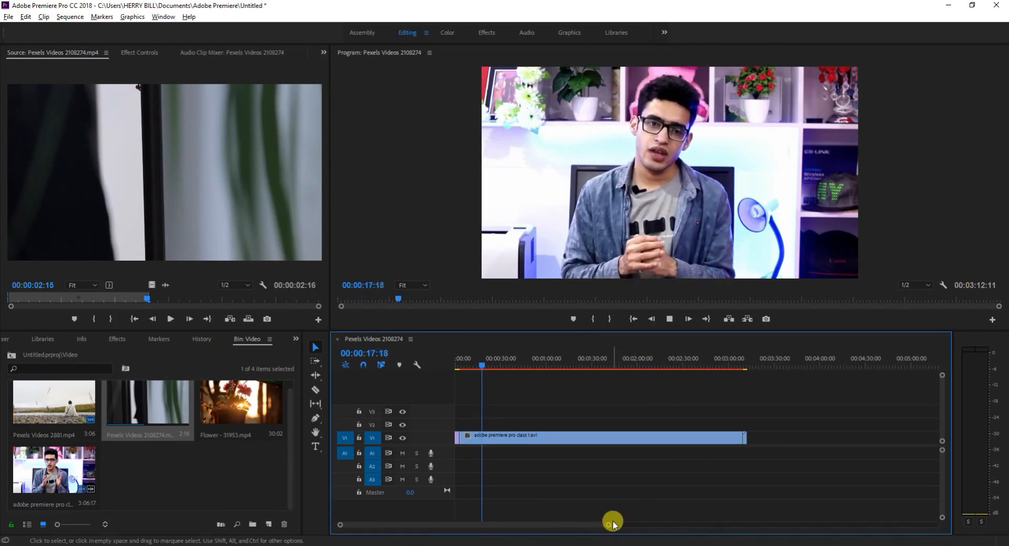
pyautogui.moveTo(613, 524); pyautogui.dragTo(656, 524)
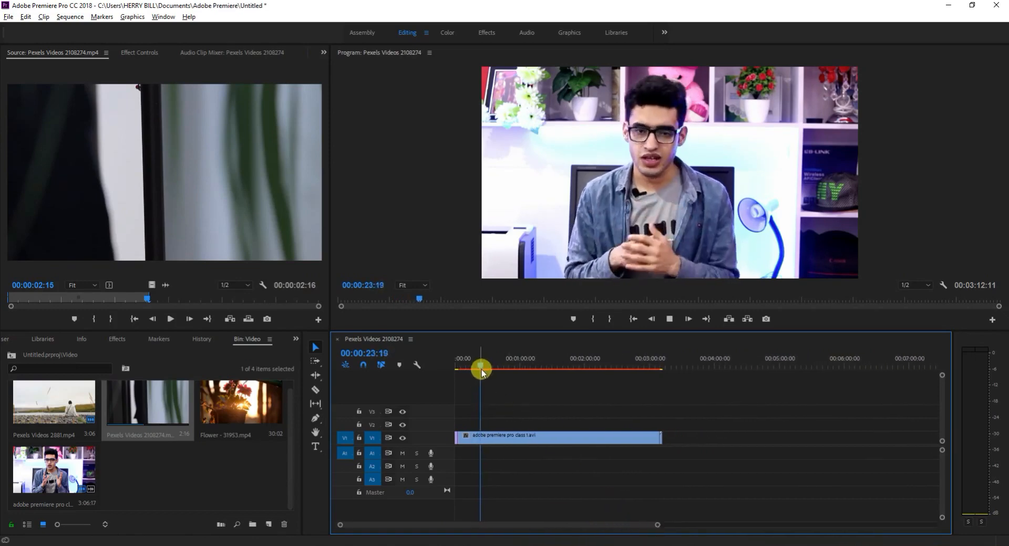
pyautogui.moveTo(482, 371); pyautogui.dragTo(659, 404)
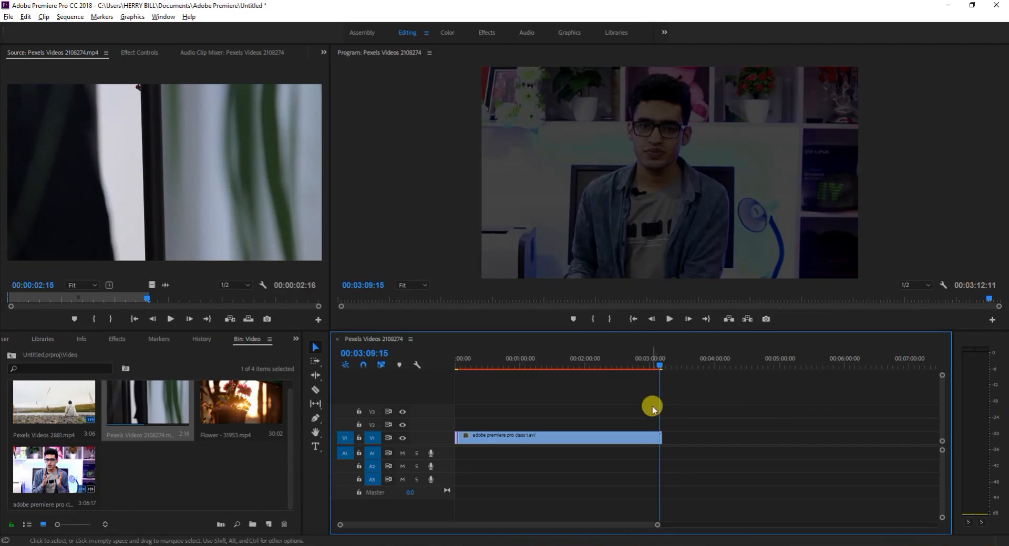
pyautogui.press('space')
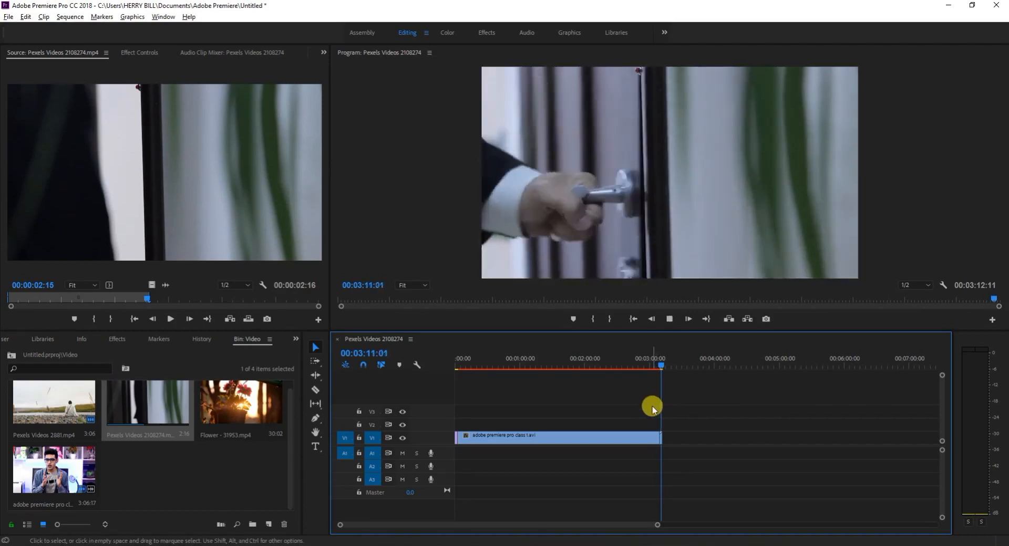
pyautogui.press('space')
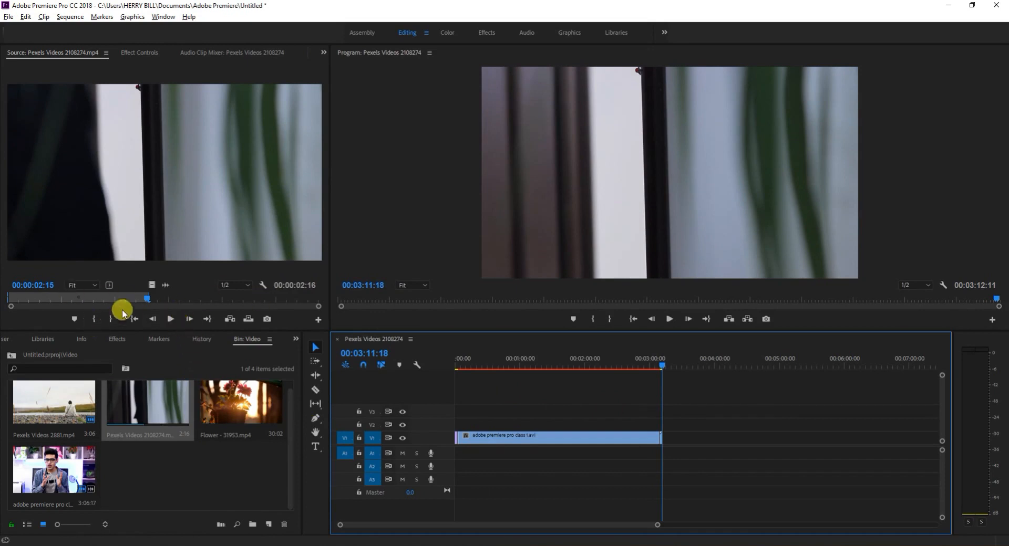
pyautogui.moveTo(13, 306); pyautogui.dragTo(42, 306)
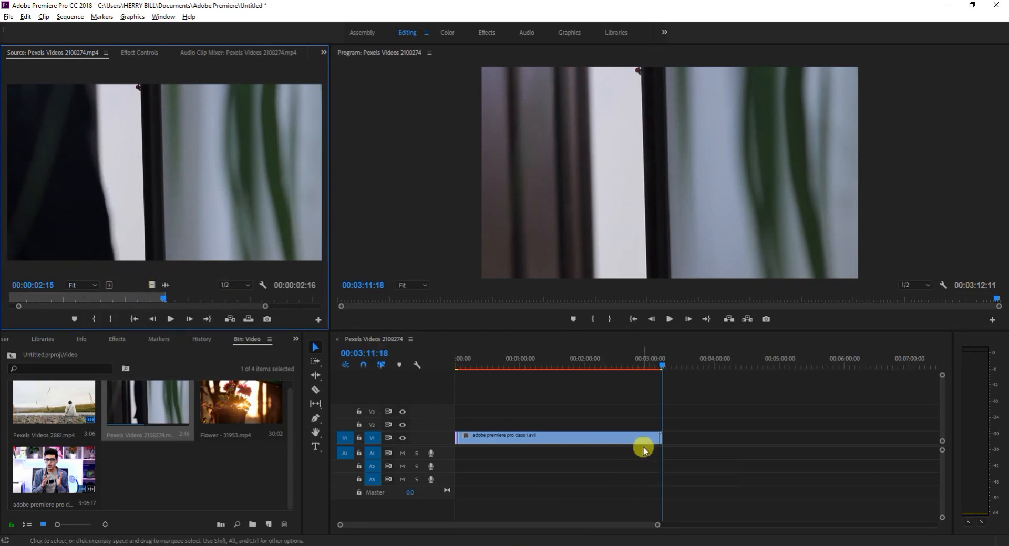
pyautogui.click(621, 526)
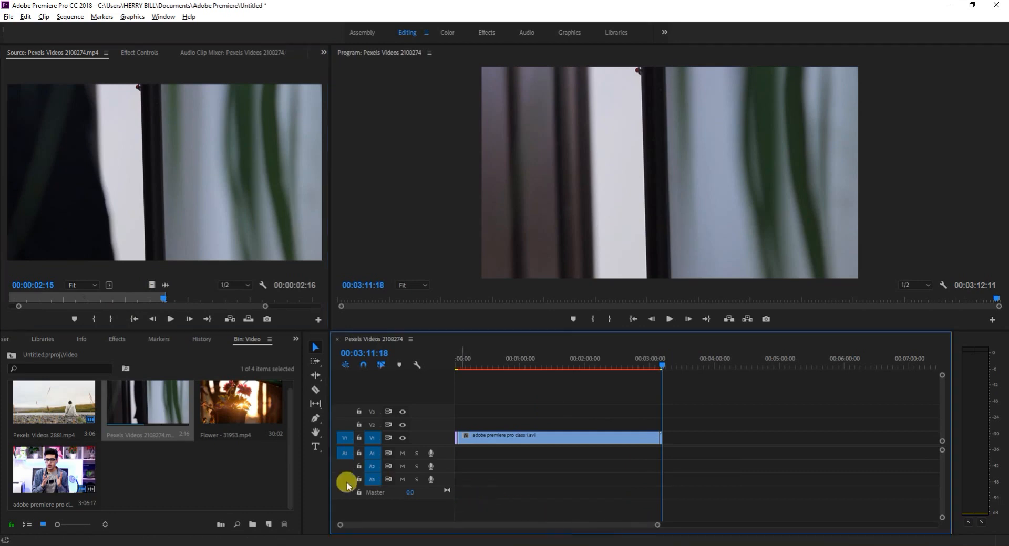
# Go to the Music bin and open News_Room_News.mp3 in the Source monitor.
pyautogui.click(10, 357)
pyautogui.doubleClick(132, 410)
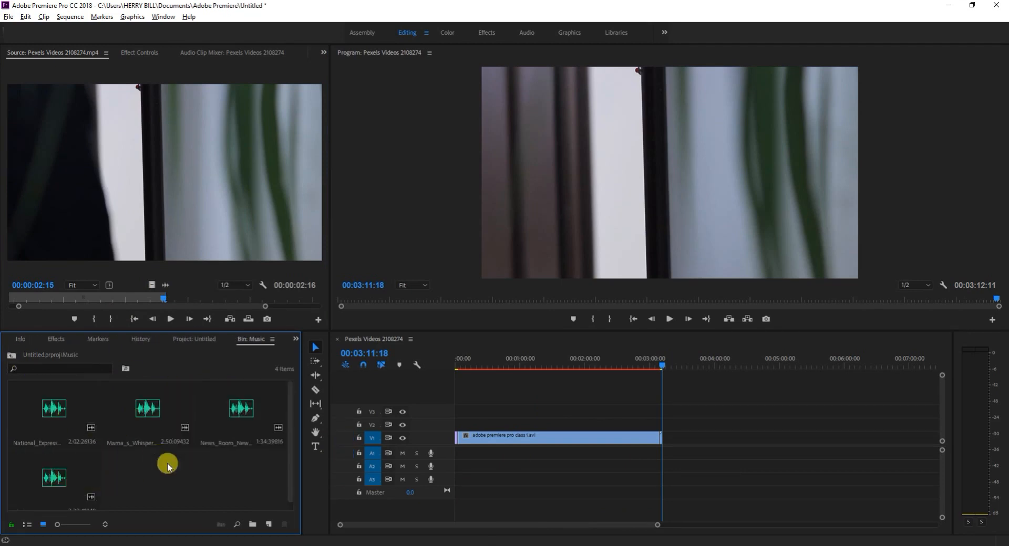
pyautogui.doubleClick(225, 420)
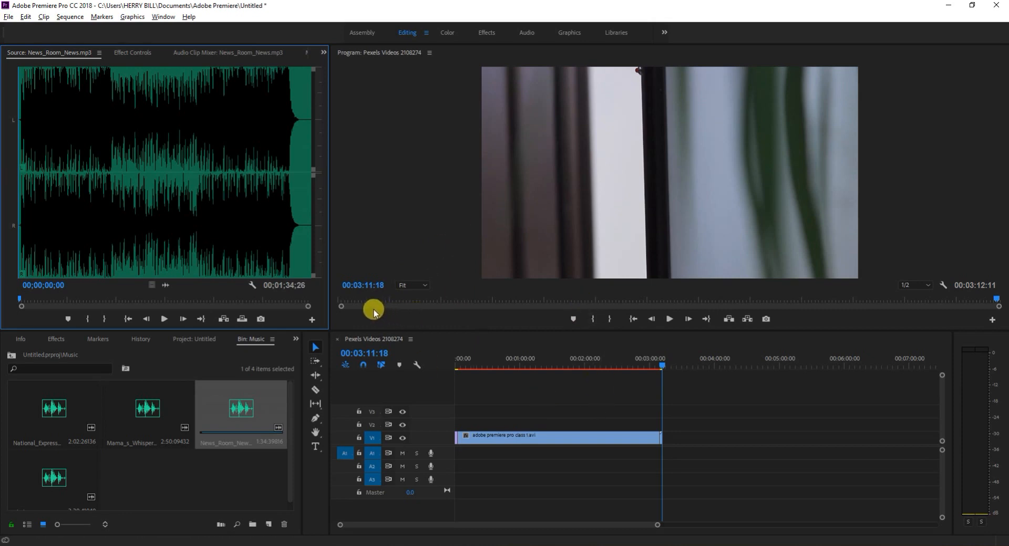
# Preview the music track and mark its In point at 00;00;03;18 and its Out point at 00;00;08;02.
pyautogui.click(163, 319)
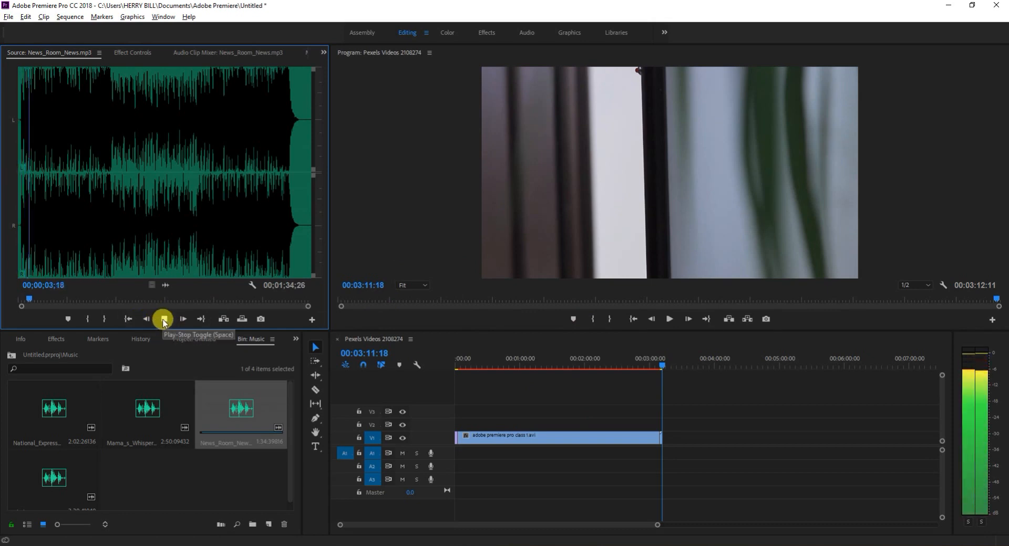
pyautogui.click(164, 319)
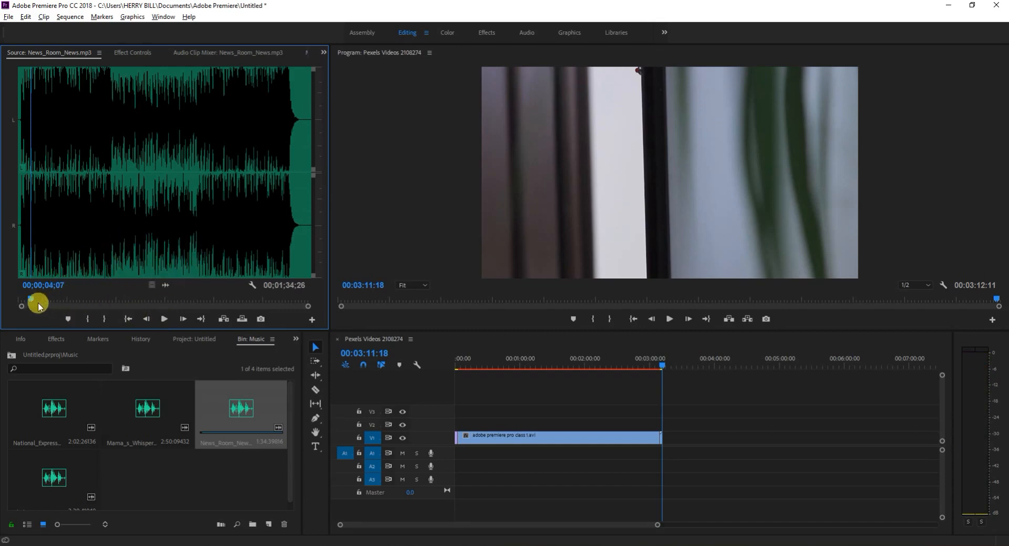
pyautogui.moveTo(30, 297); pyautogui.dragTo(27, 298)
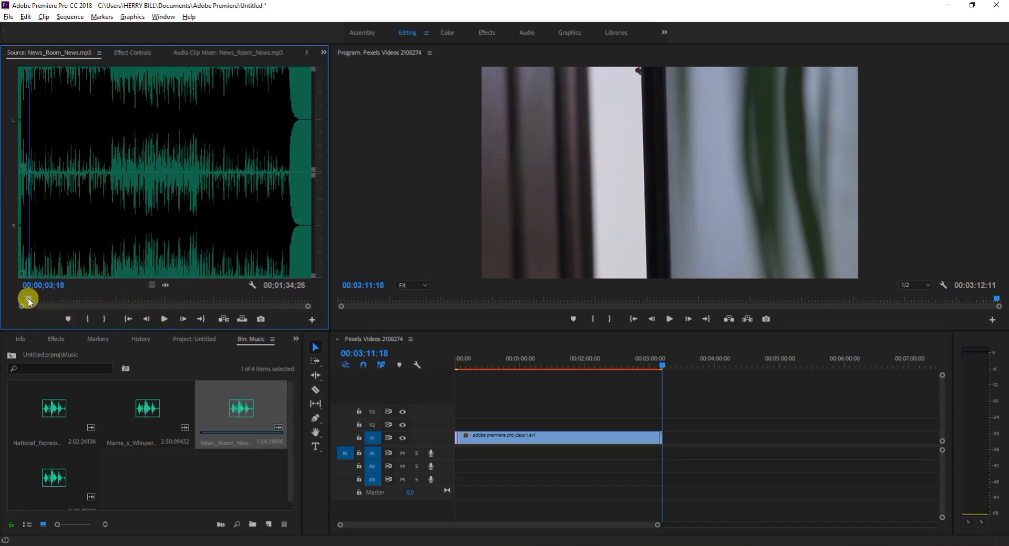
pyautogui.click(88, 320)
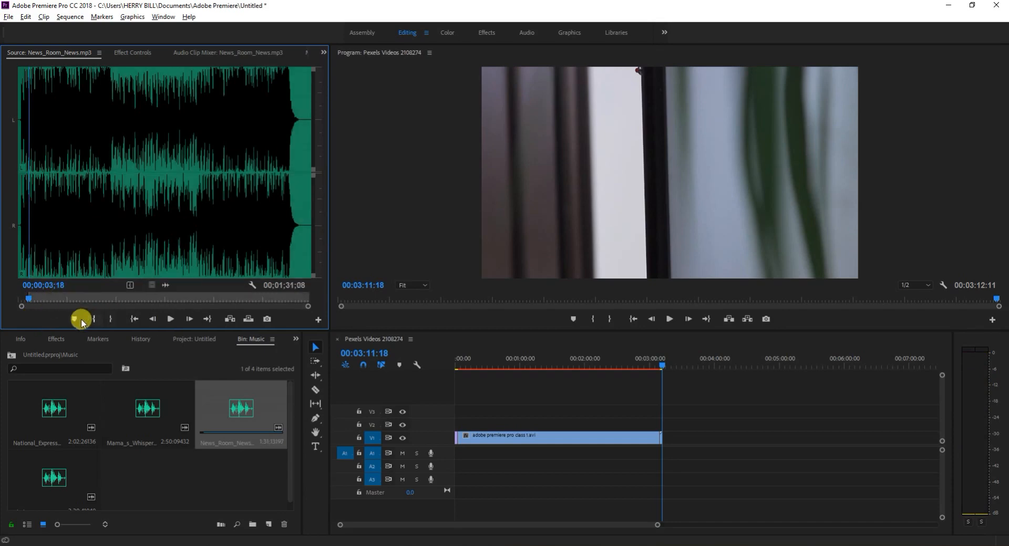
pyautogui.moveTo(29, 296)
pyautogui.mouseDown()
pyautogui.moveTo(108, 306)
pyautogui.moveTo(40, 302)
pyautogui.mouseUp()
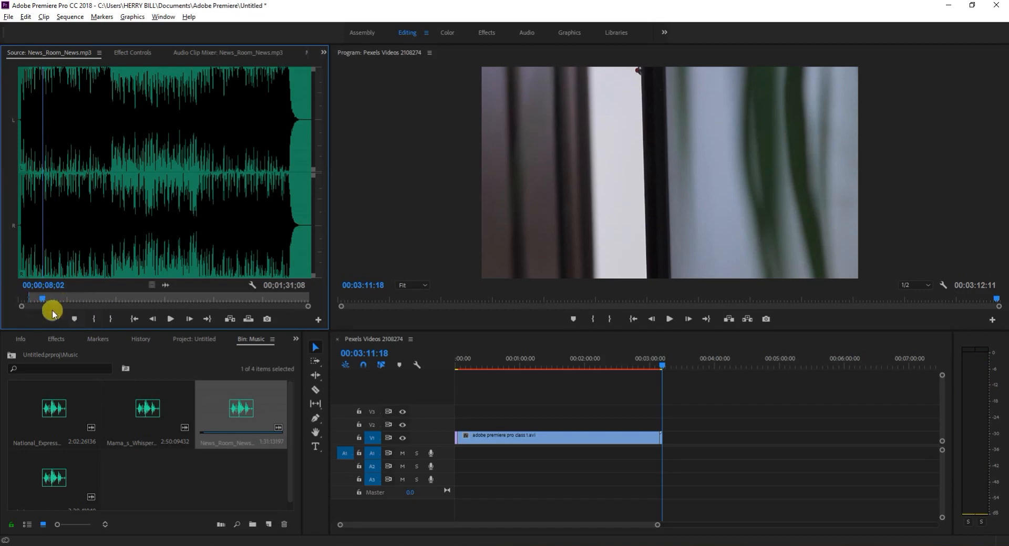
pyautogui.click(108, 320)
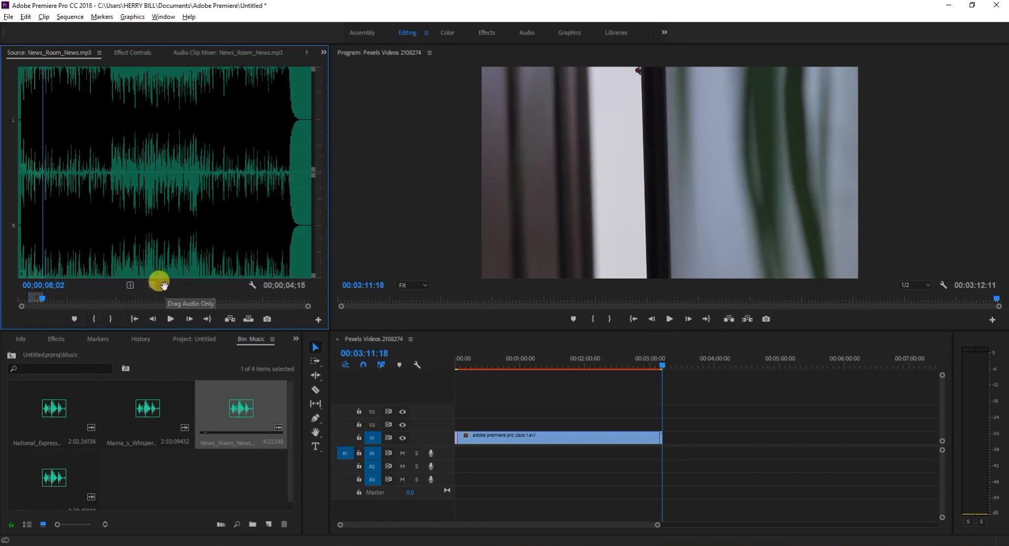
# Place the marked music section on A1 and align its end with the end of the last video clip.
pyautogui.moveTo(164, 286); pyautogui.dragTo(652, 455)
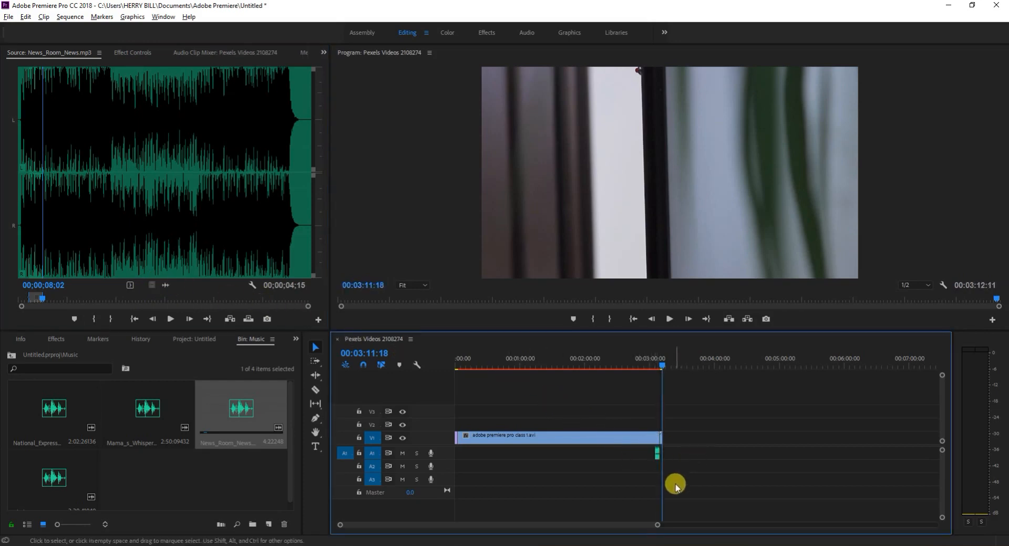
pyautogui.moveTo(656, 526); pyautogui.dragTo(544, 524)
pyautogui.moveTo(566, 460); pyautogui.dragTo(646, 456)
# Play the sequence over the music section from 00:03:08:00 and check playback at the start of the sequence.
pyautogui.press('space')
pyautogui.press('space')
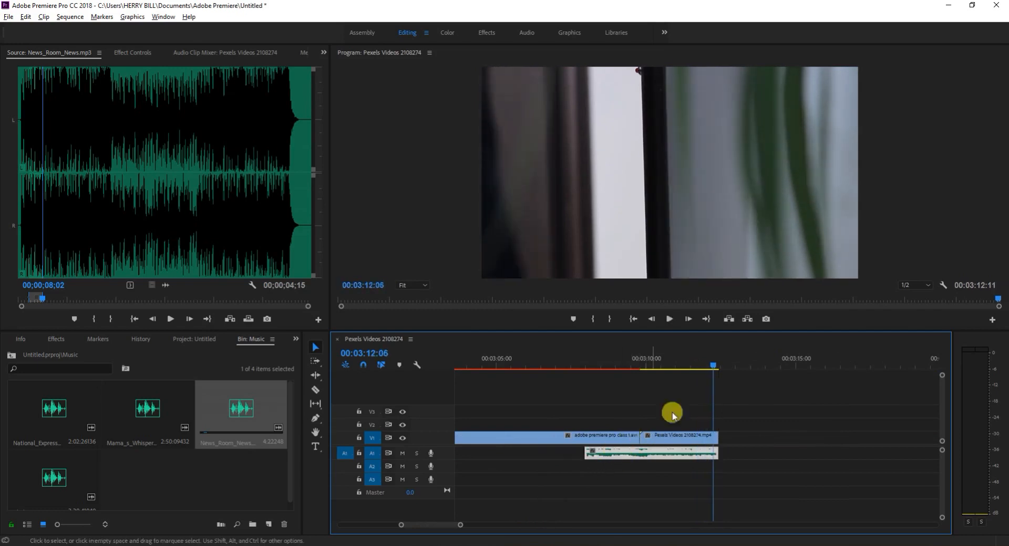
pyautogui.moveTo(711, 367); pyautogui.dragTo(586, 391)
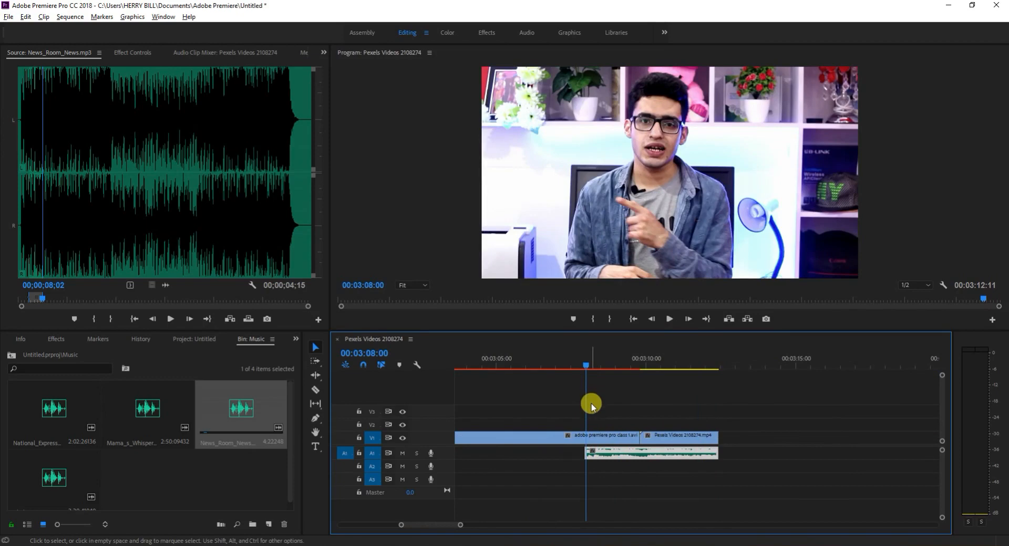
pyautogui.press('space')
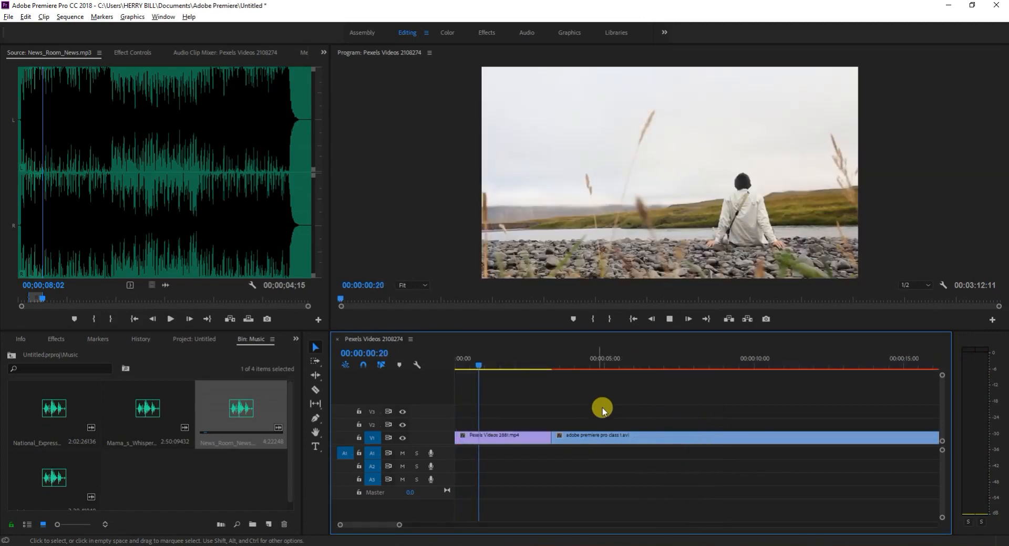
pyautogui.press('space')
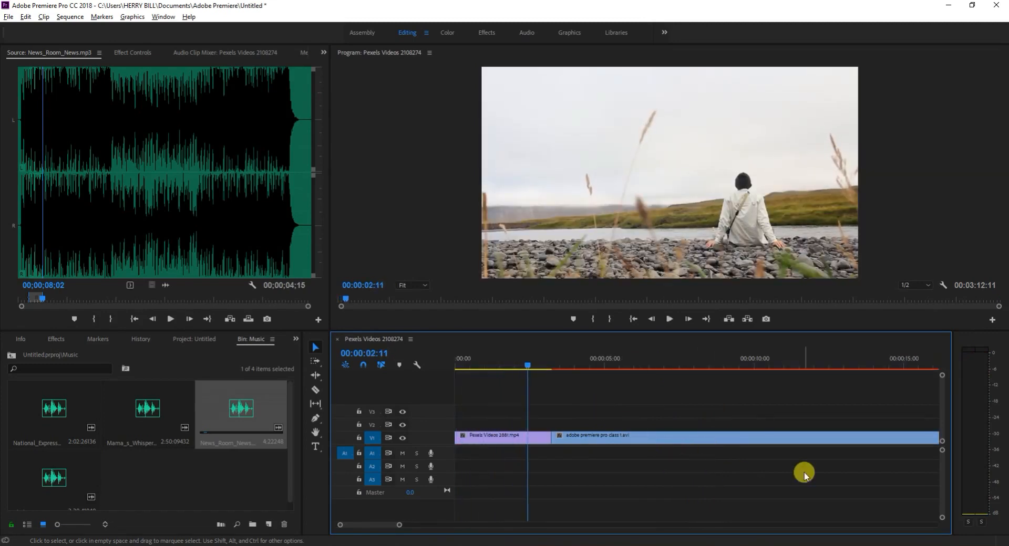